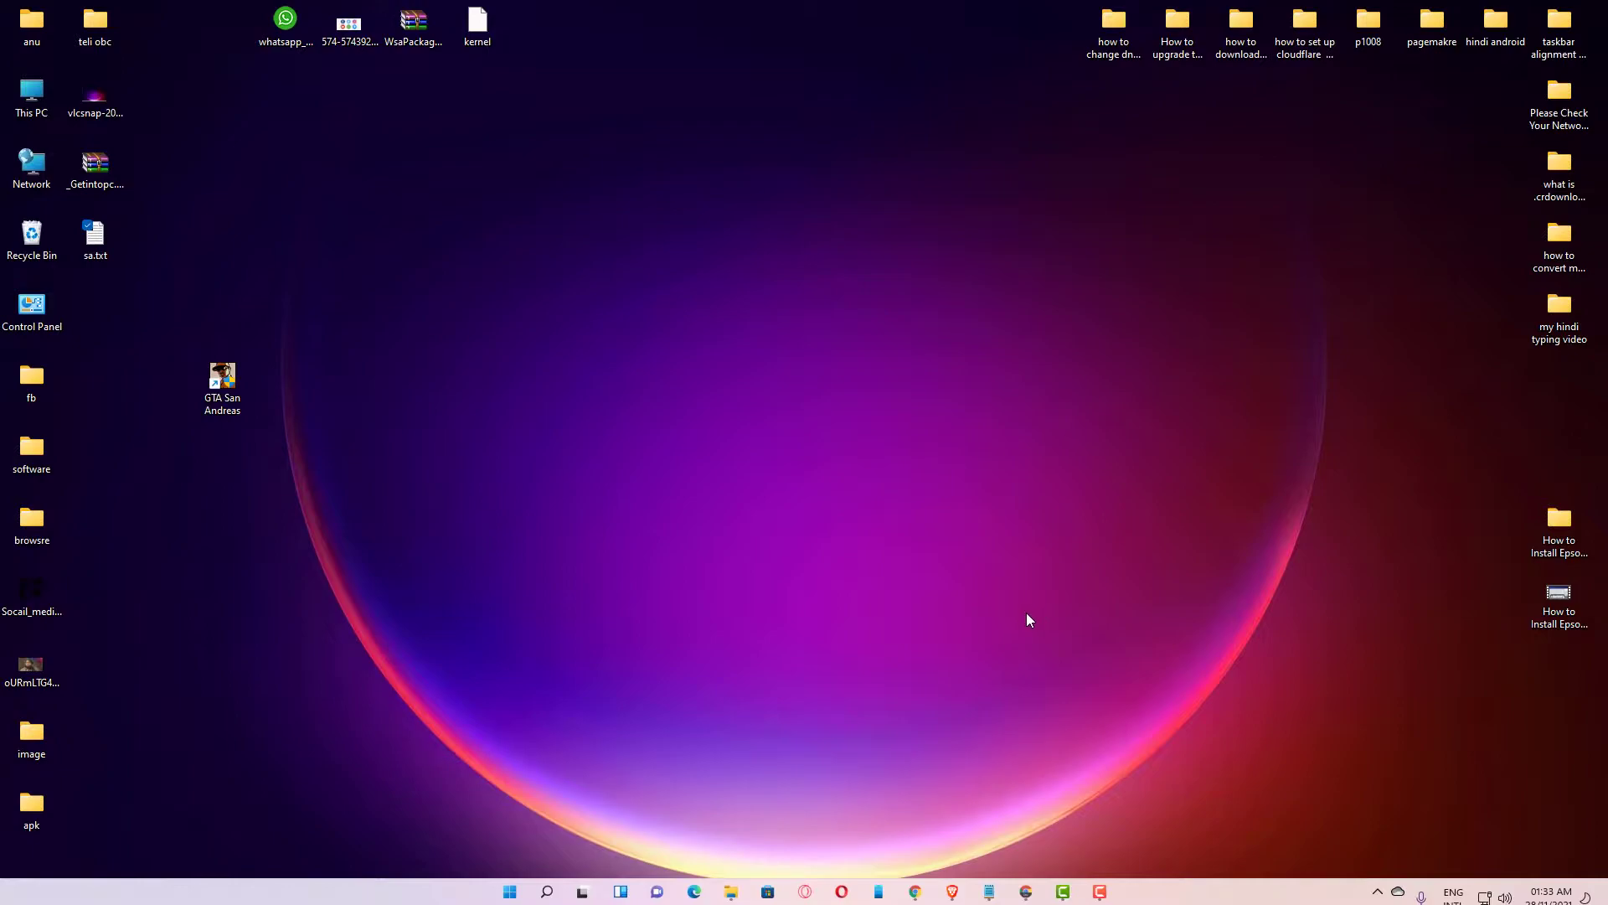
# - Check the download-link notes, then bring back the MEGA 'gta screen fix' folder page in Chrome
pyautogui.click(990, 891)
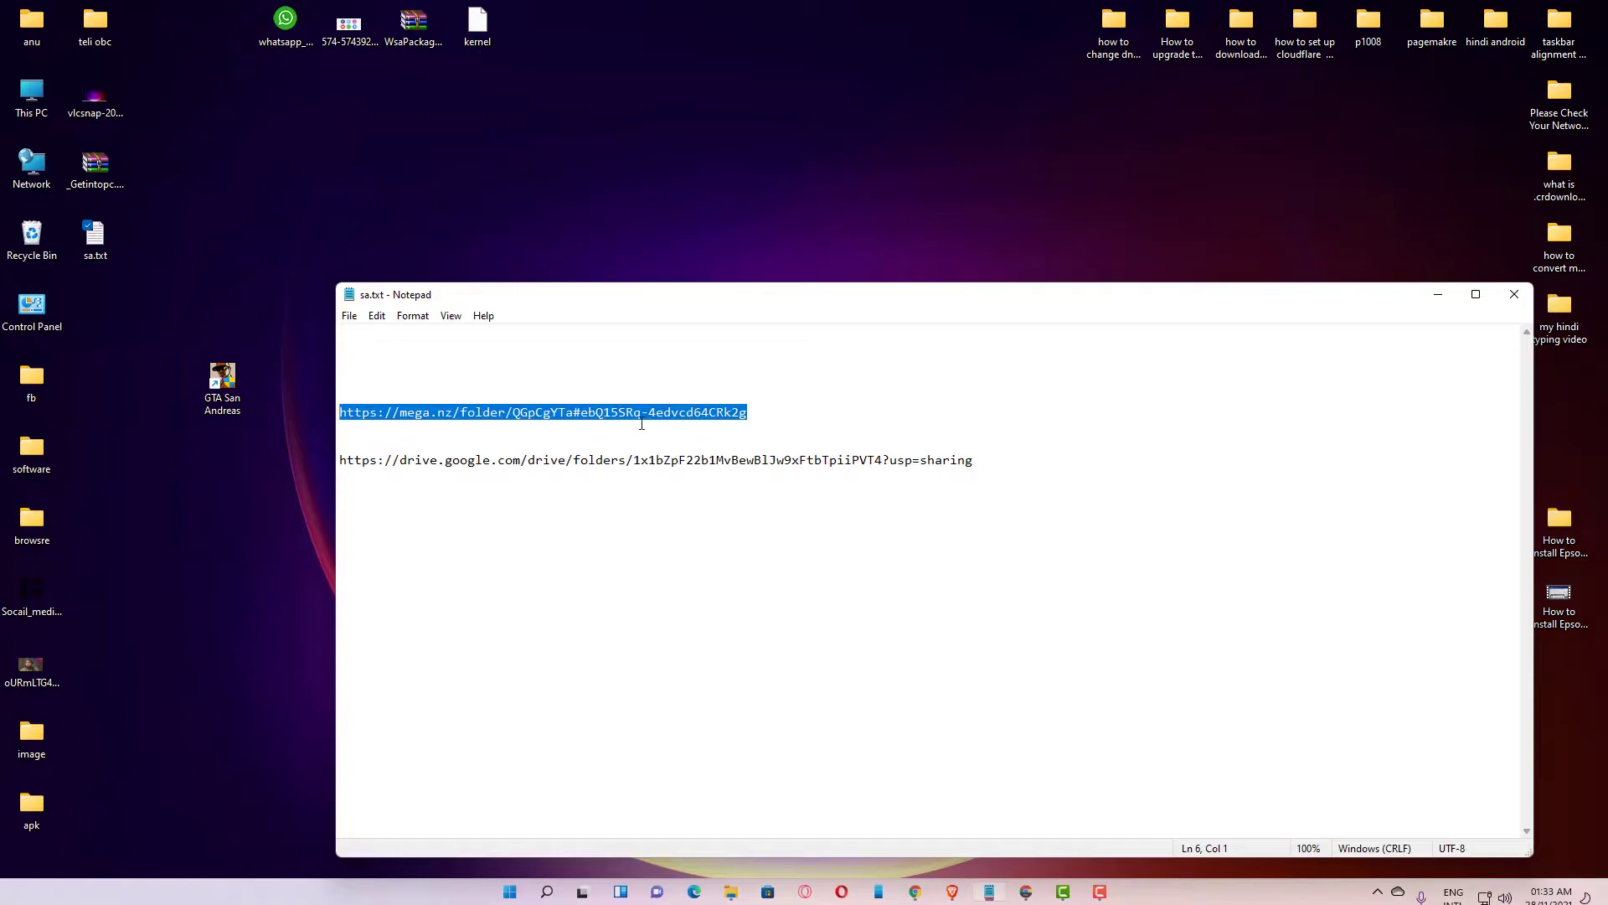
pyautogui.click(1437, 294)
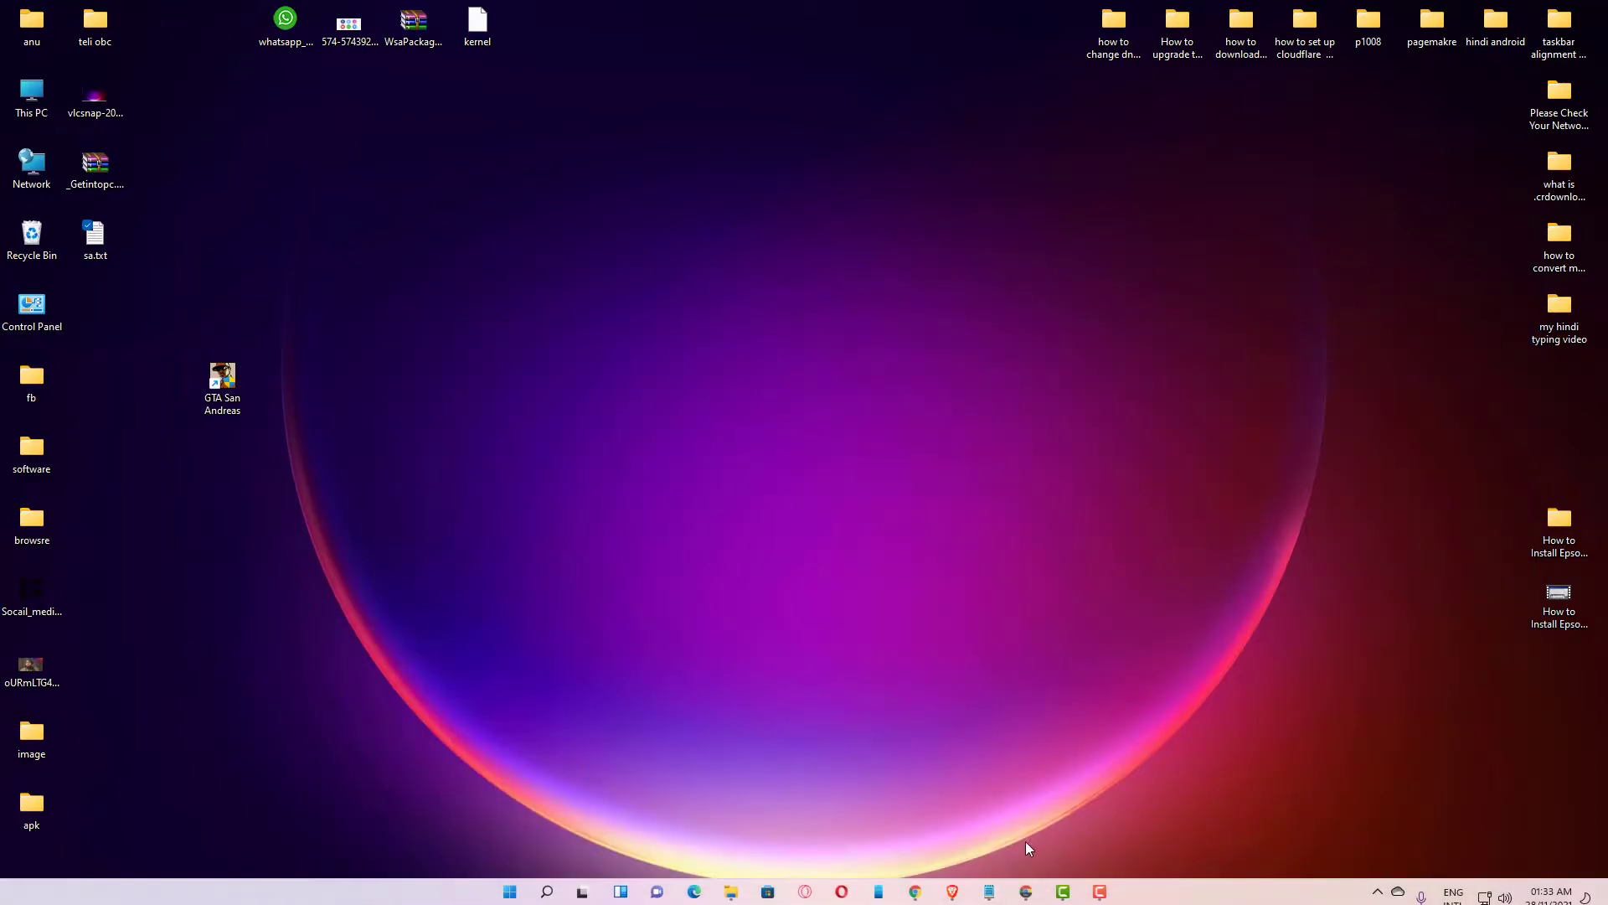
pyautogui.click(1025, 893)
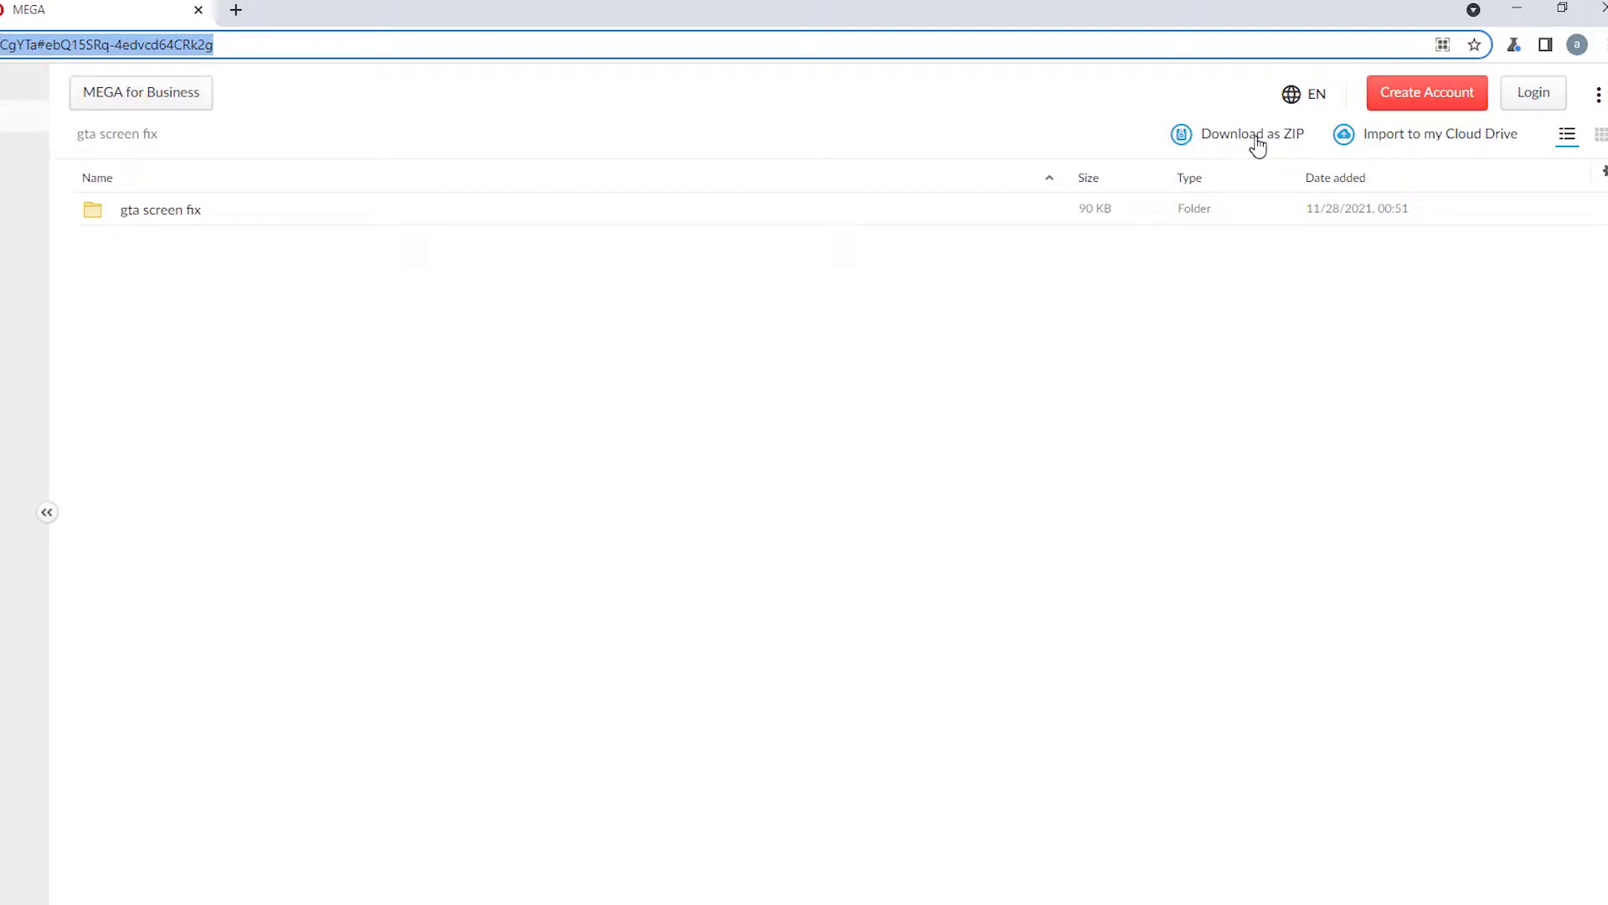
# - Download the MEGA folder as a zip and show Archive-4201.zip in its folder
pyautogui.click(1254, 141)
pyautogui.click(1551, 852)
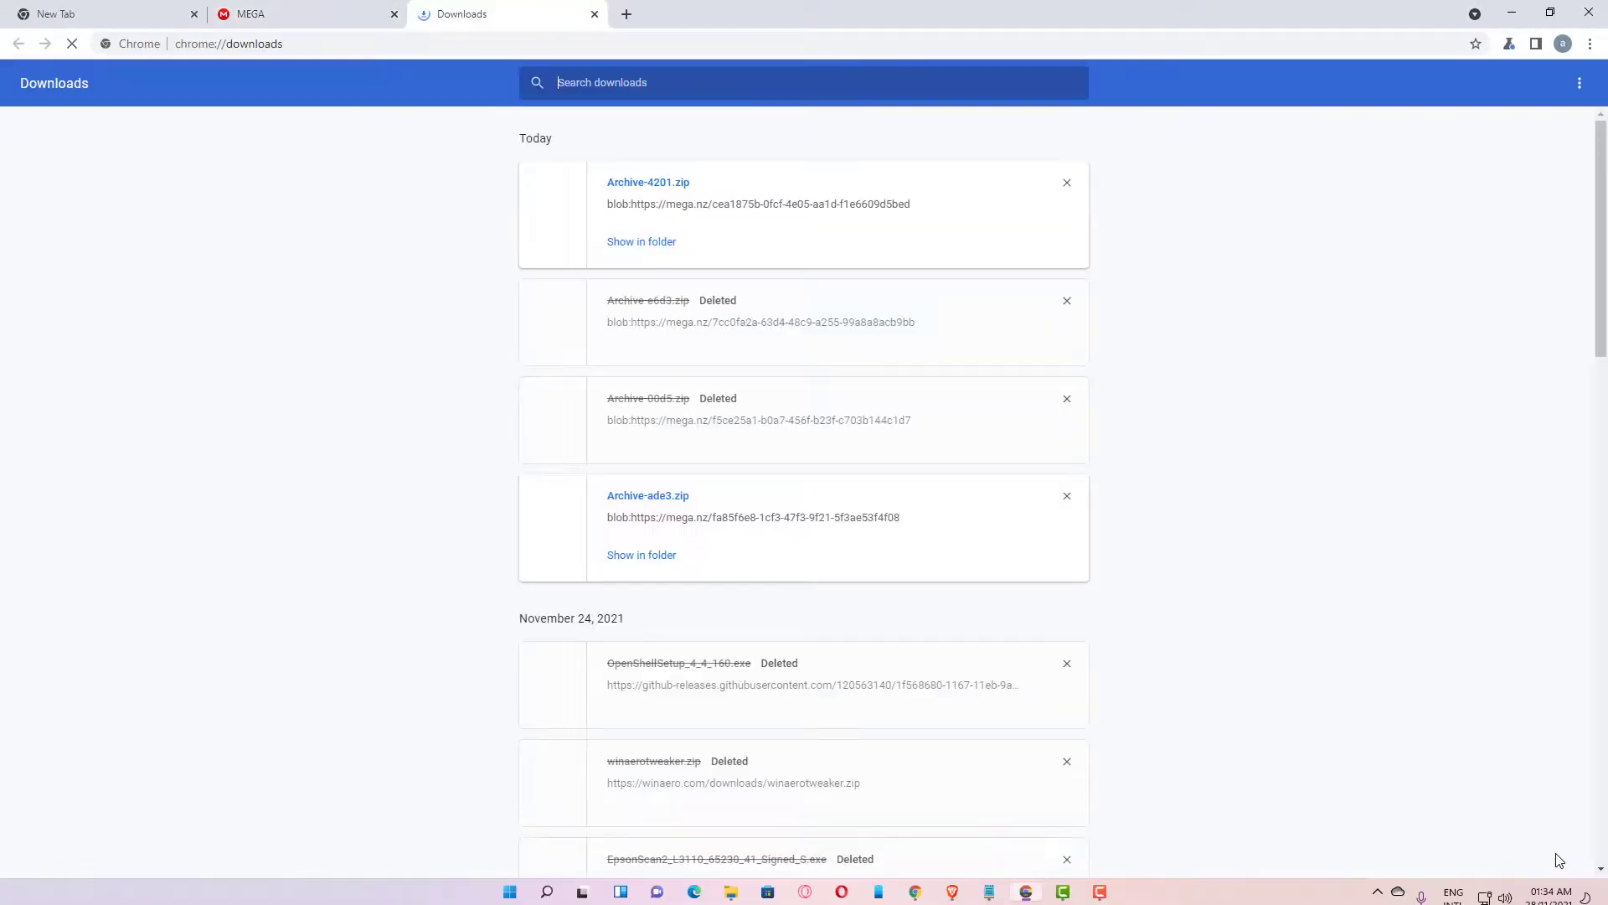
pyautogui.click(643, 243)
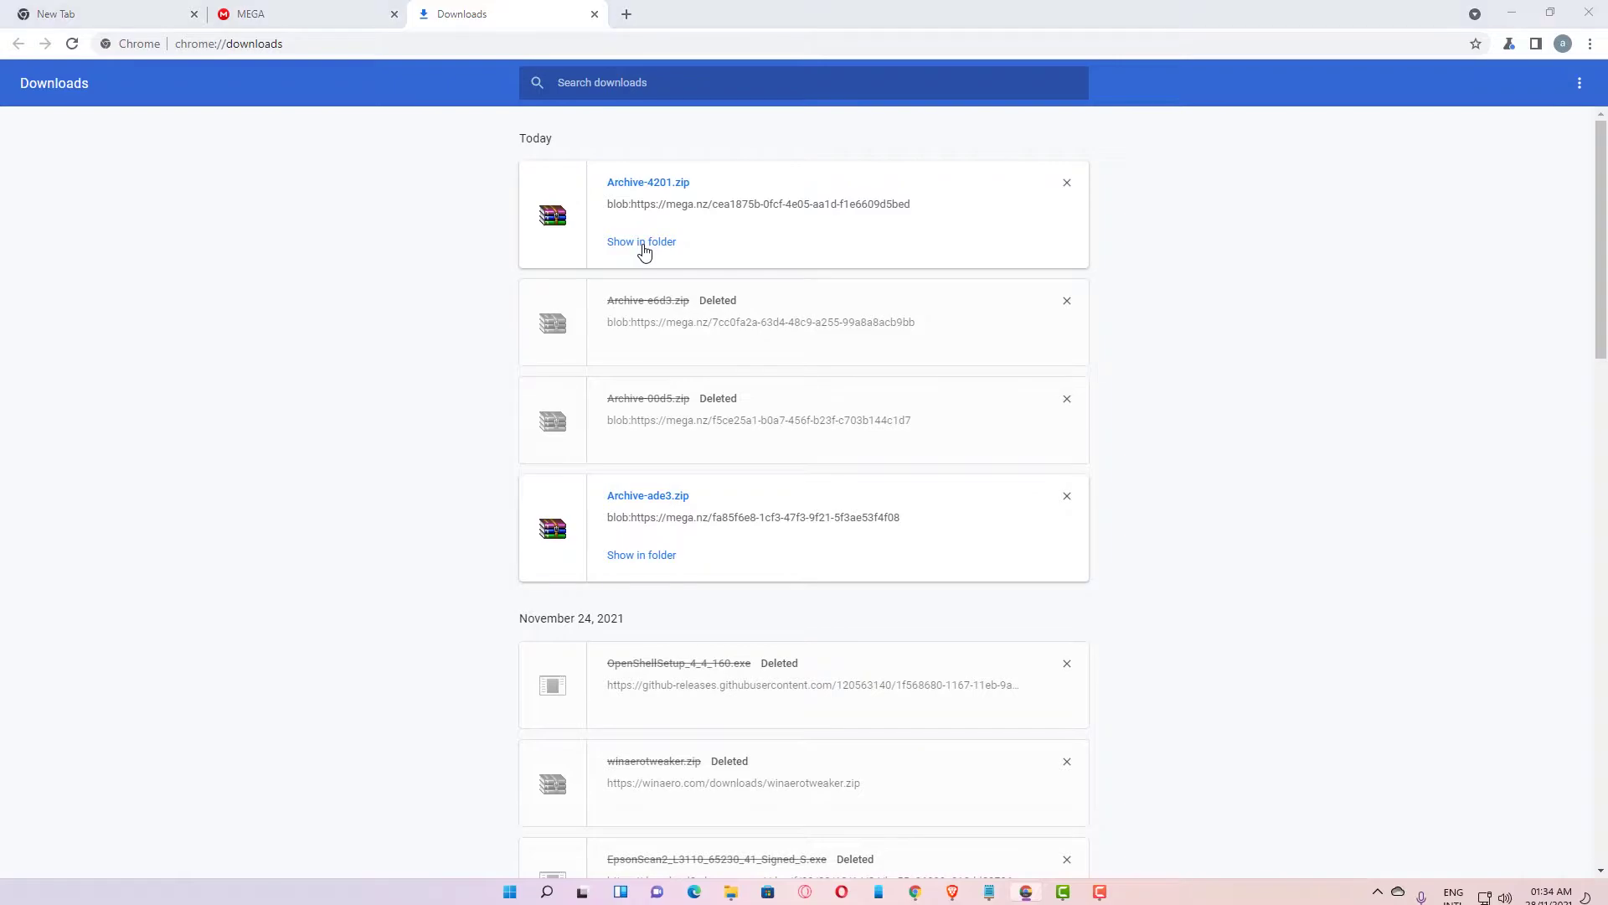
# - Move Archive-4201.zip onto the desktop and close the Downloads folder
pyautogui.click(1512, 12)
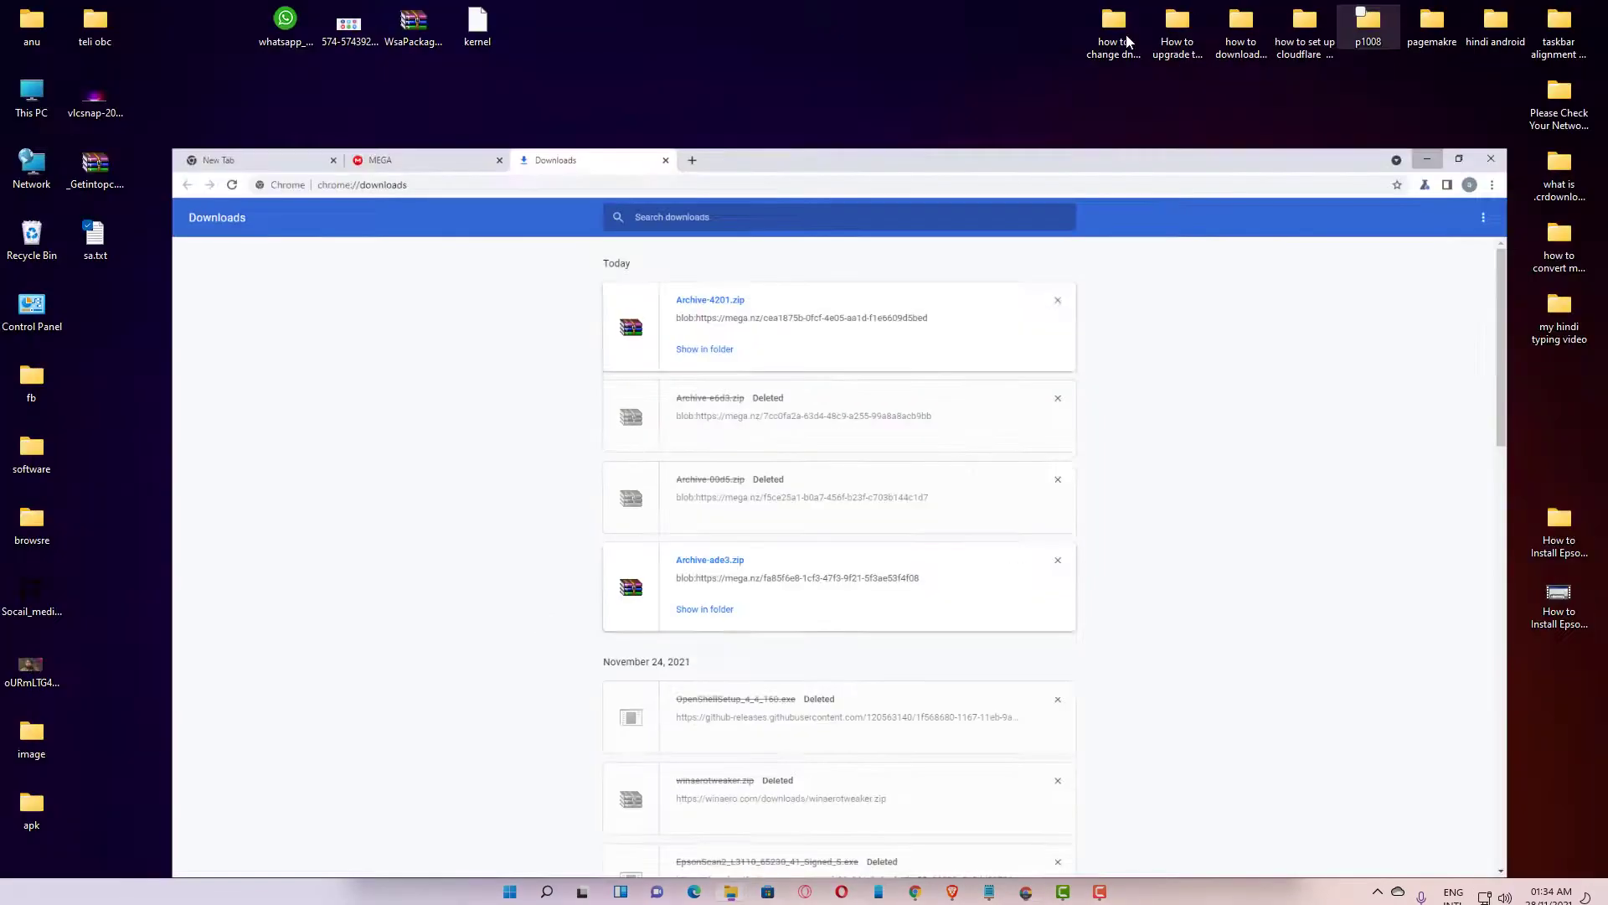
pyautogui.moveTo(627, 481); pyautogui.dragTo(212, 547)
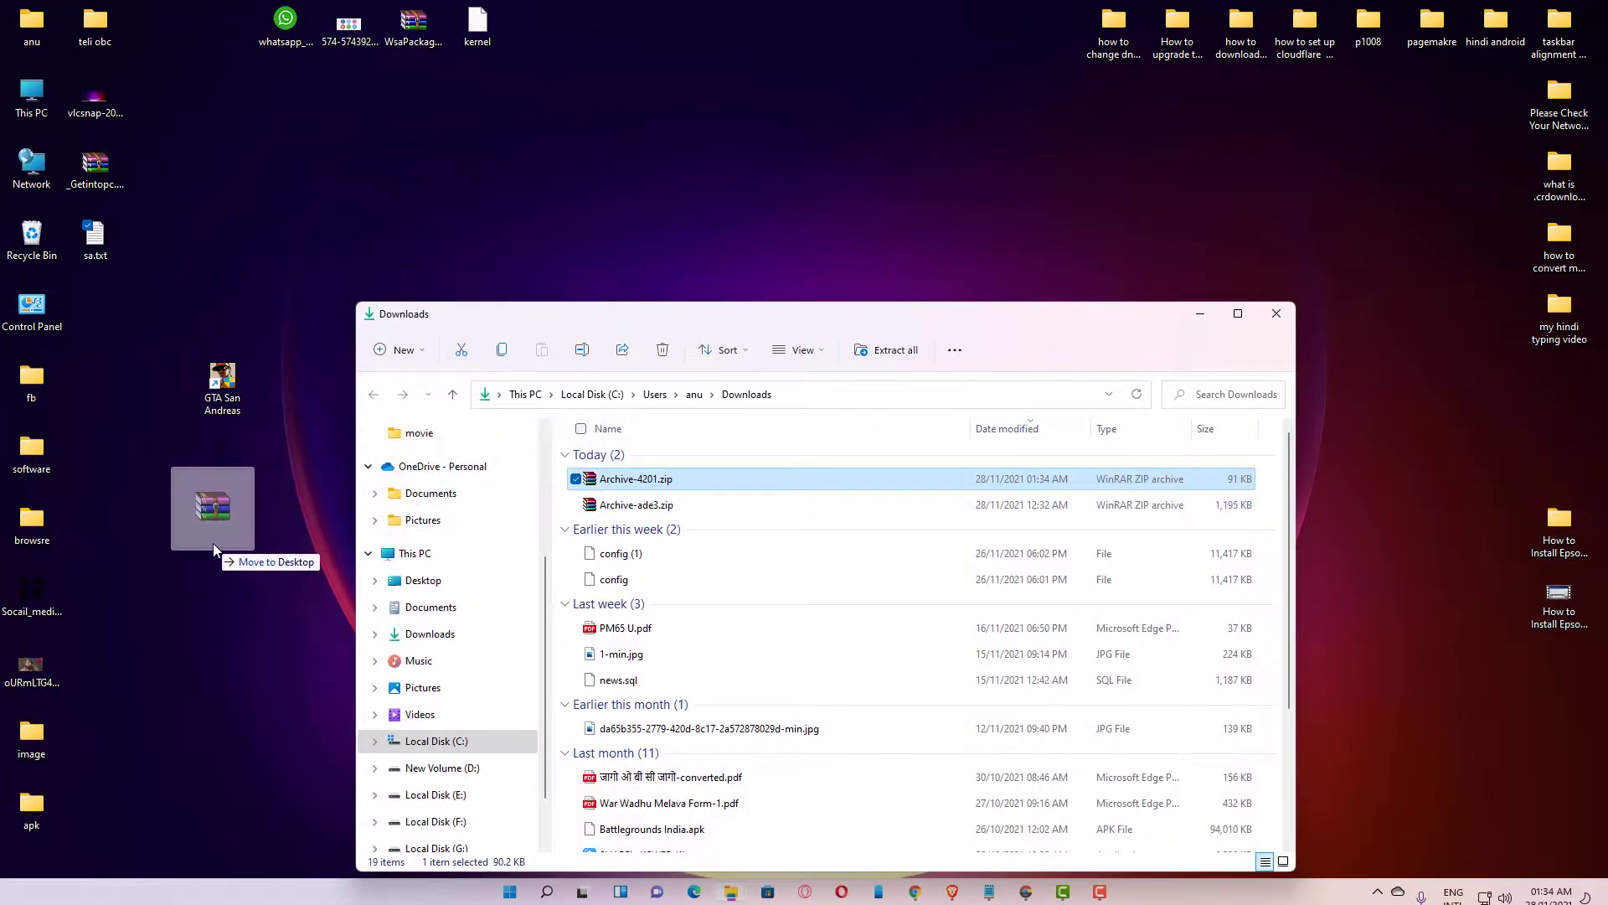
pyautogui.click(1276, 312)
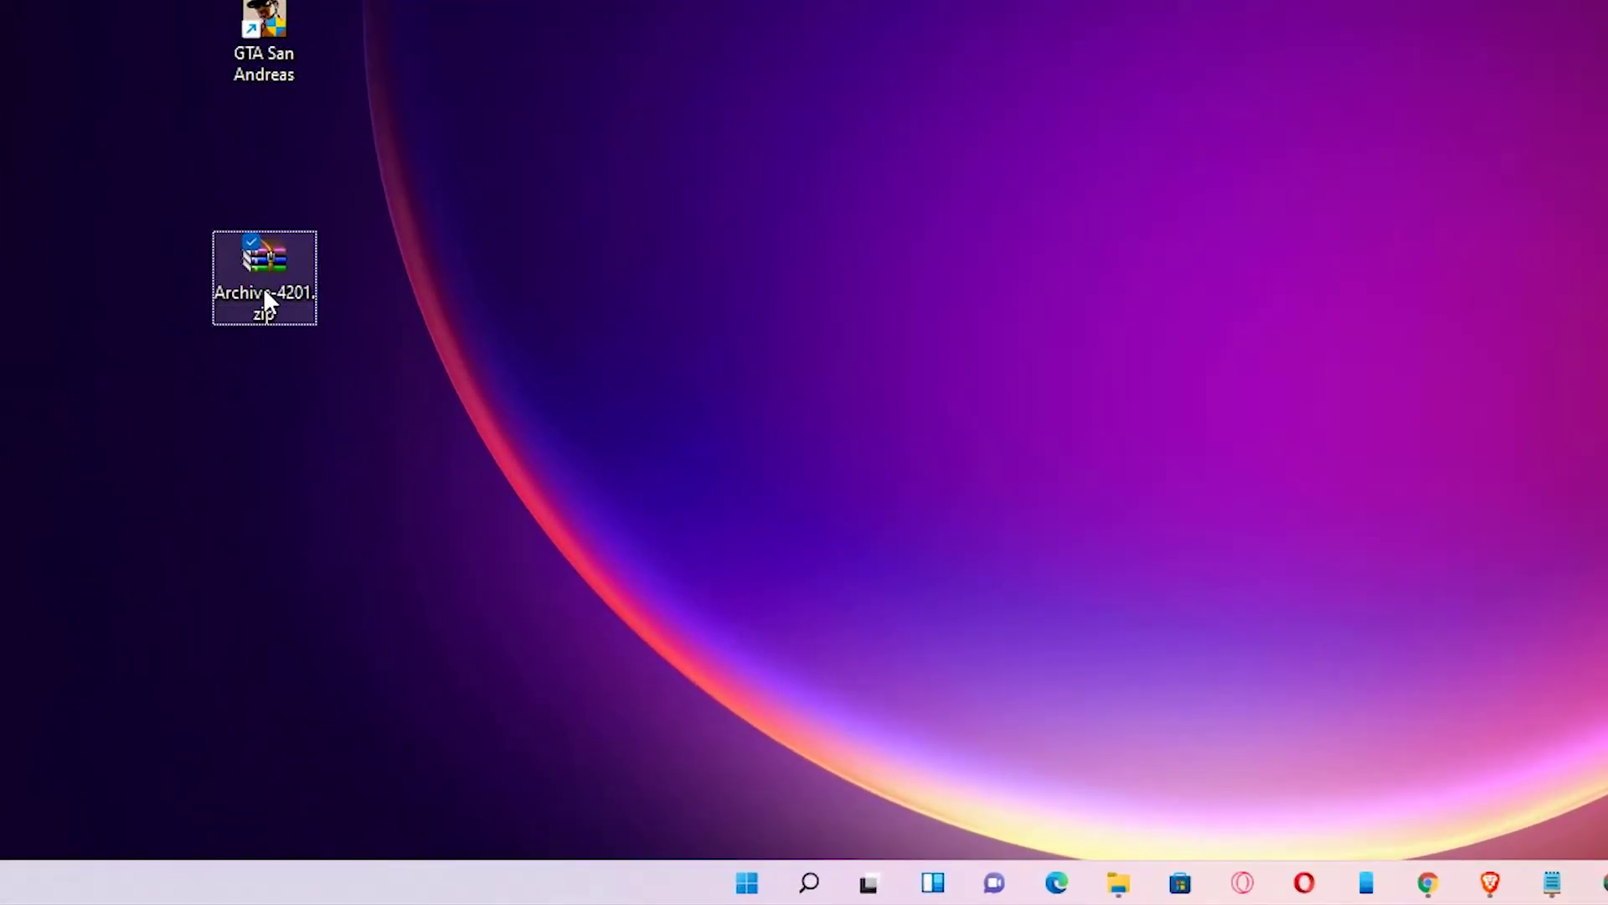
# - Extract Archive-4201.zip with WinRAR's default destination and tidy the desktop icons
pyautogui.rightClick(242, 443)
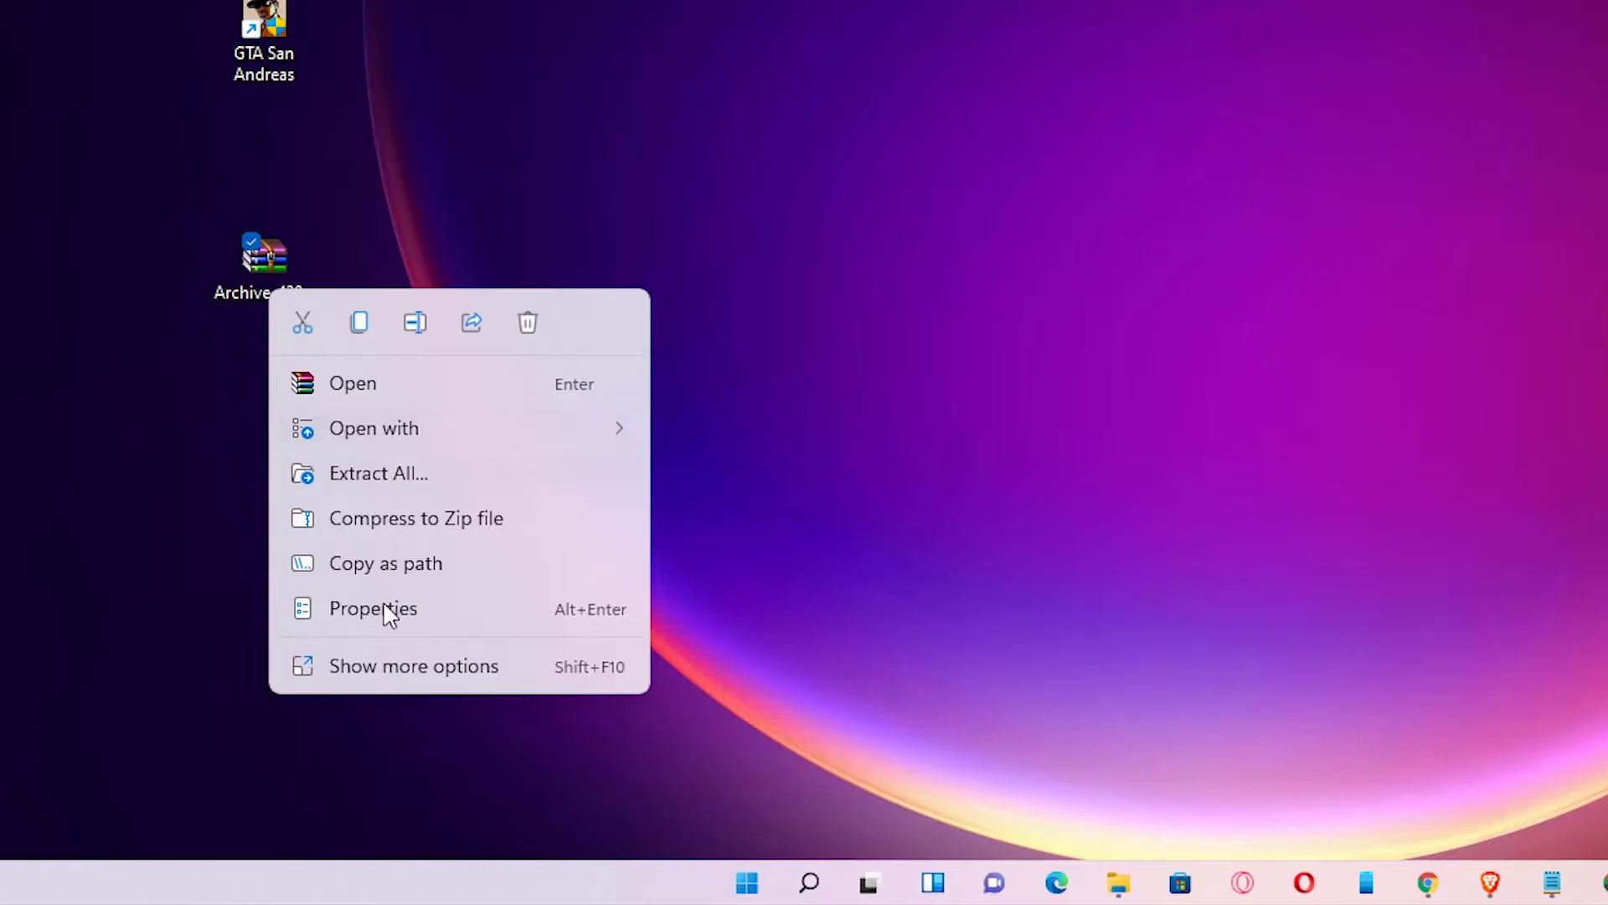
pyautogui.click(389, 679)
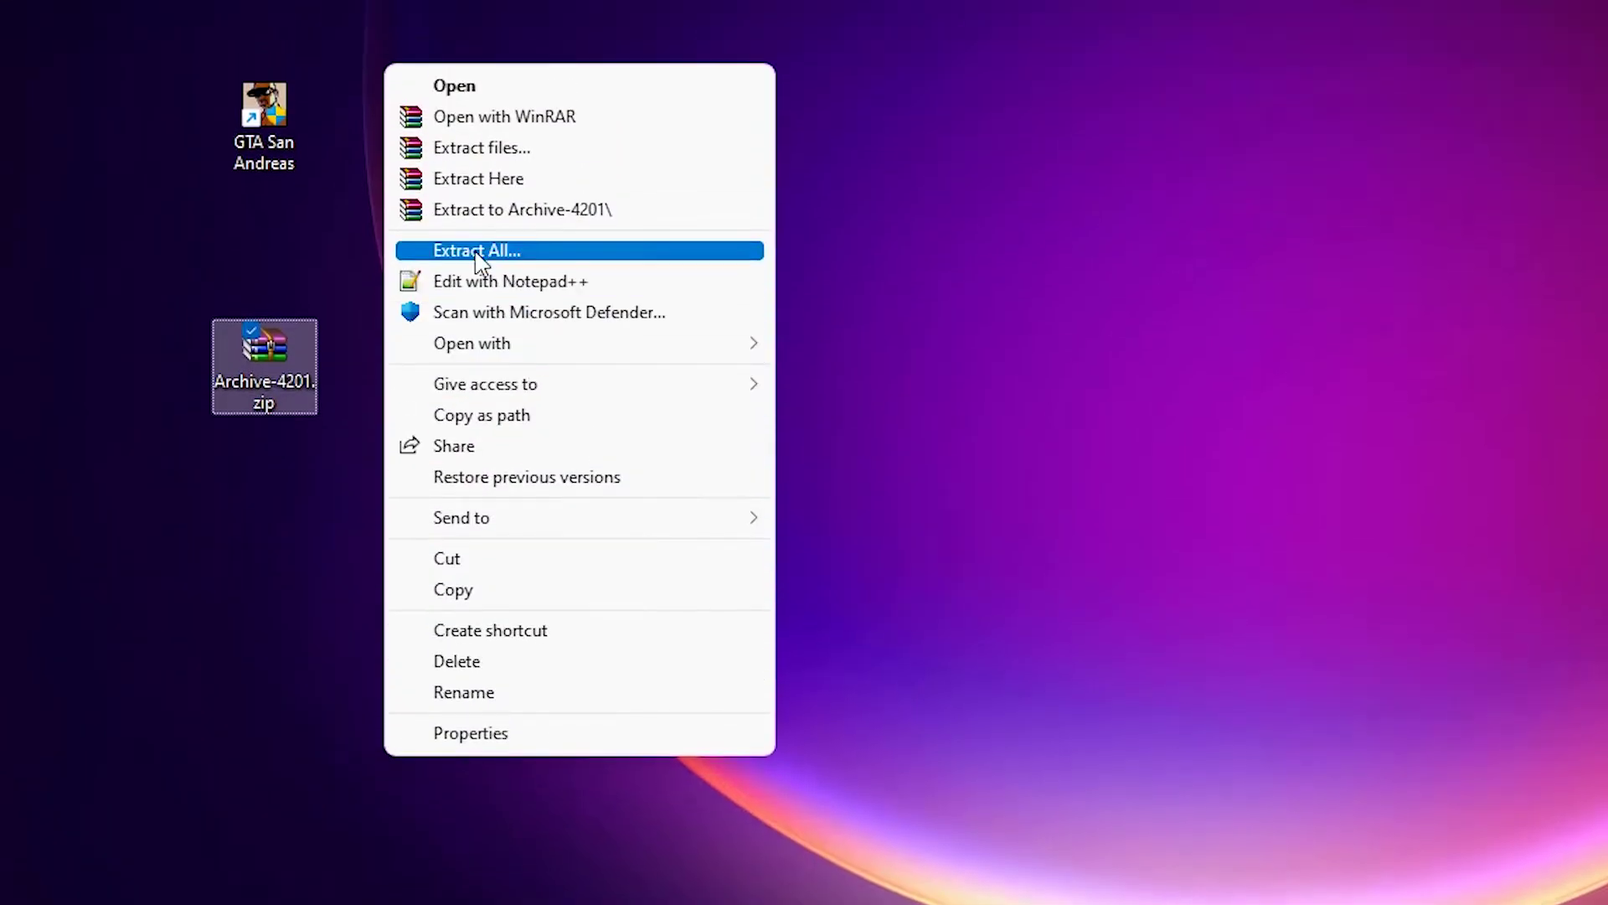
pyautogui.click(477, 159)
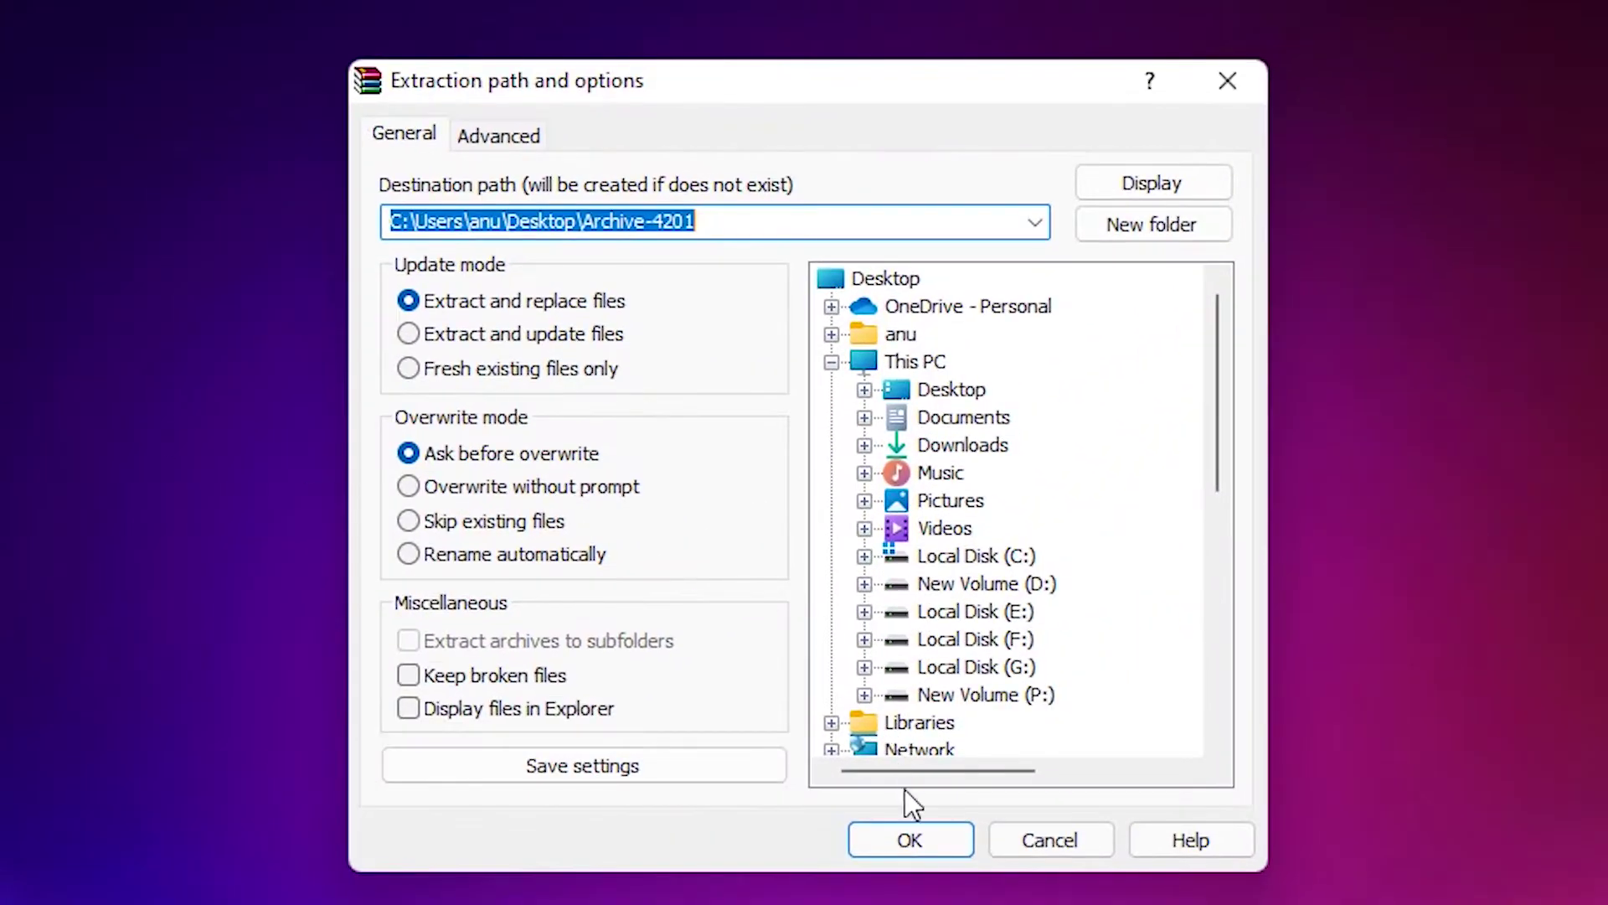
pyautogui.click(847, 825)
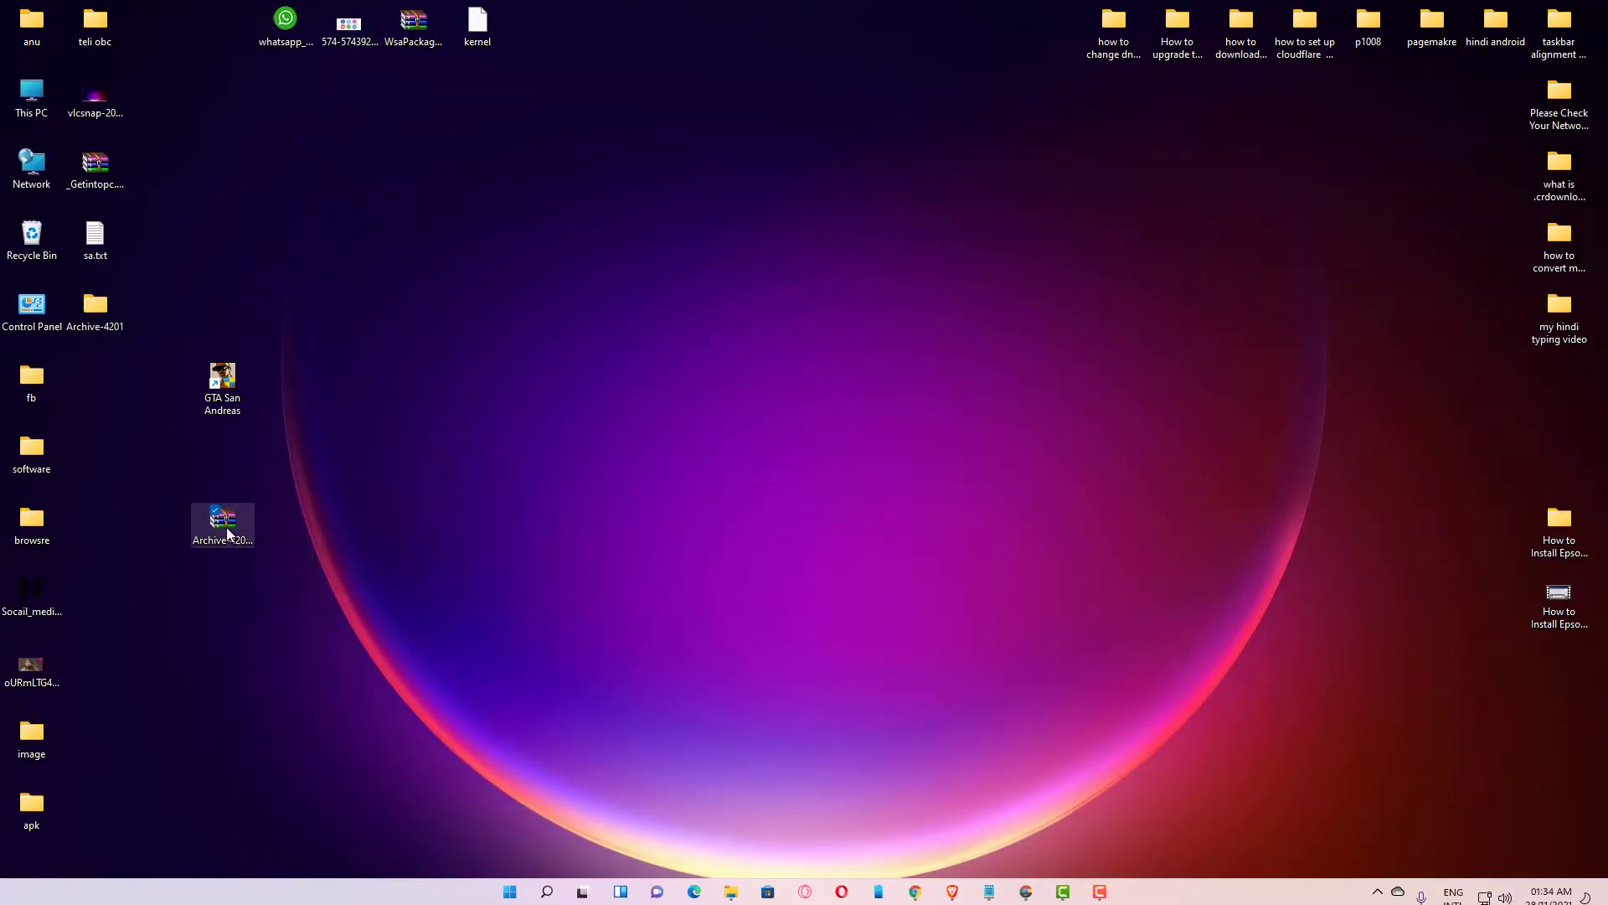
pyautogui.moveTo(226, 526); pyautogui.dragTo(91, 384)
pyautogui.moveTo(99, 317); pyautogui.dragTo(159, 525)
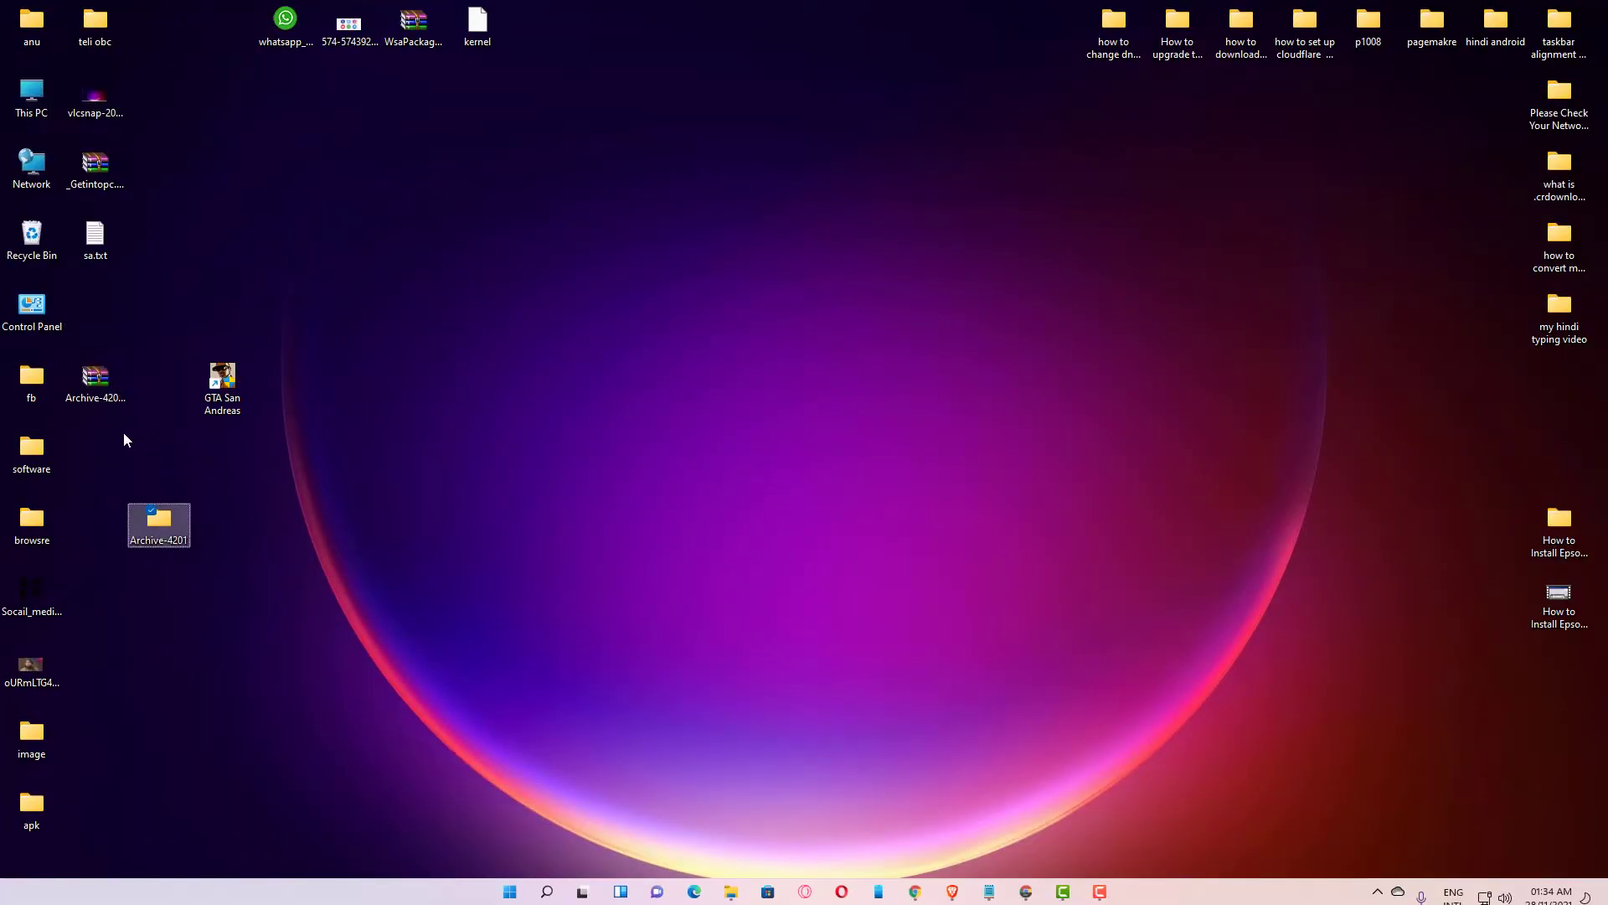
pyautogui.moveTo(159, 524)
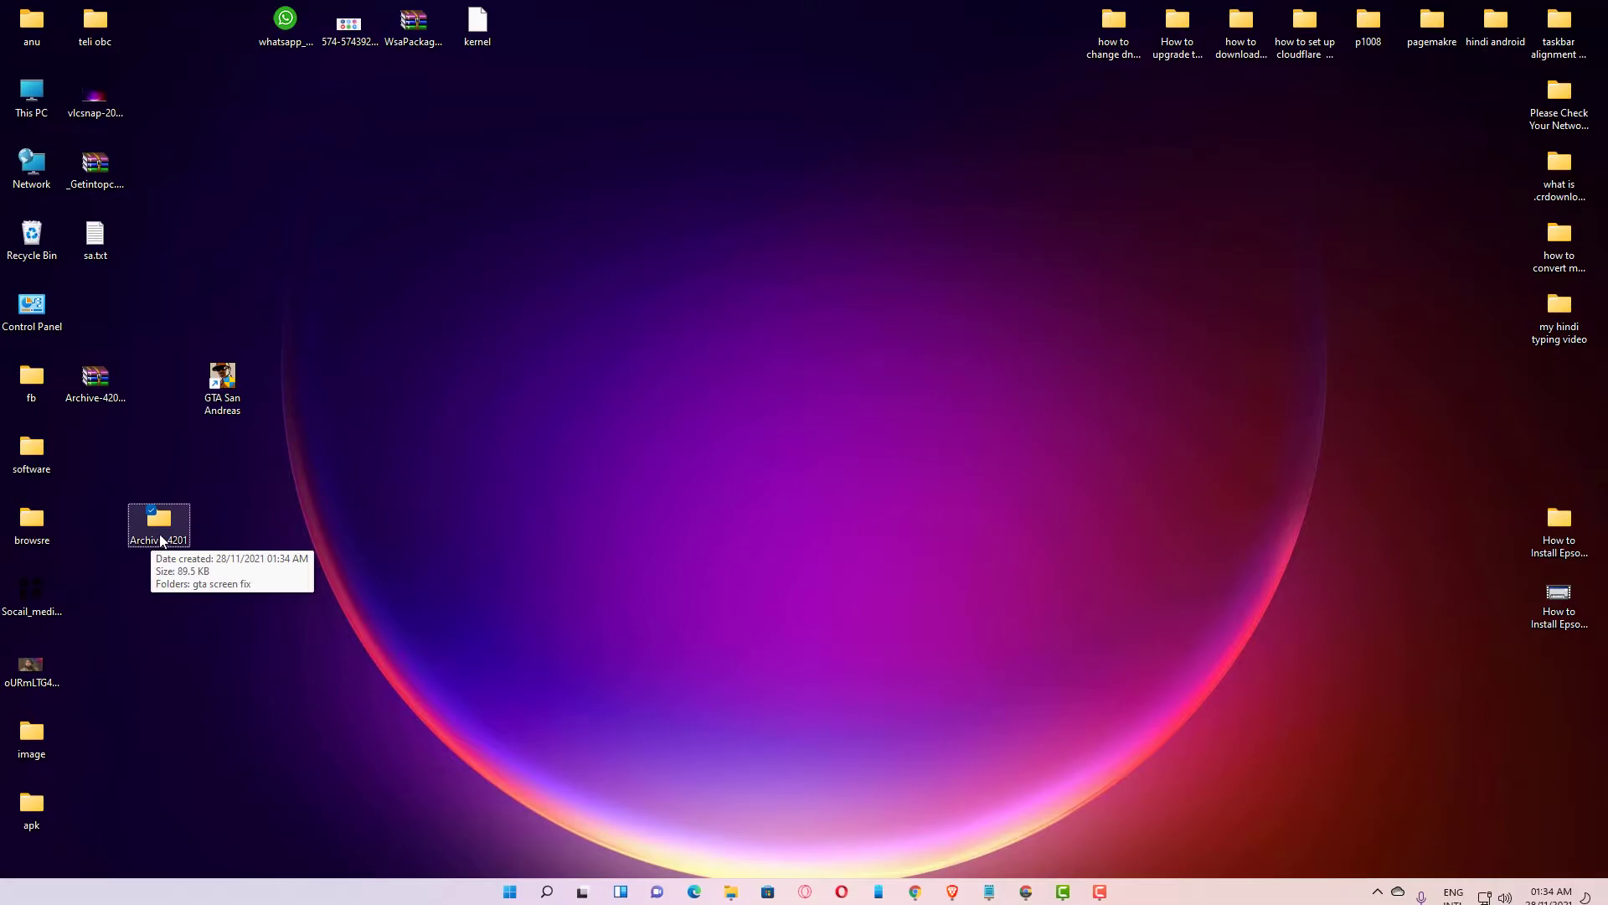
# - Open the Archive-4201 > gta screen fix > gta screen fix folder
pyautogui.doubleClick(128, 518)
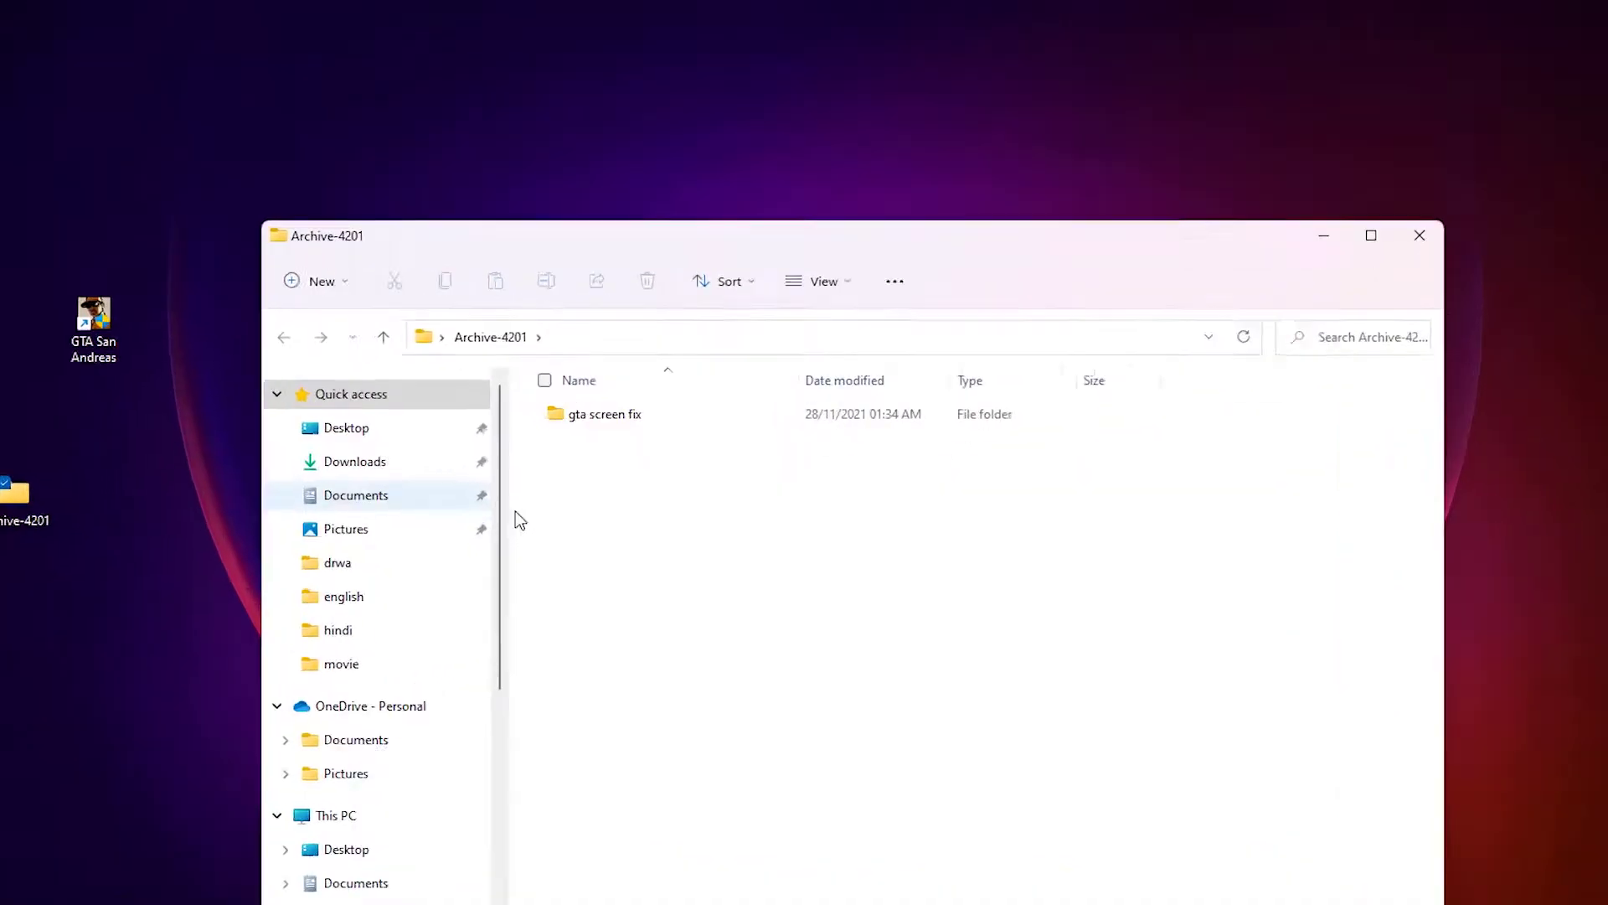
pyautogui.doubleClick(540, 332)
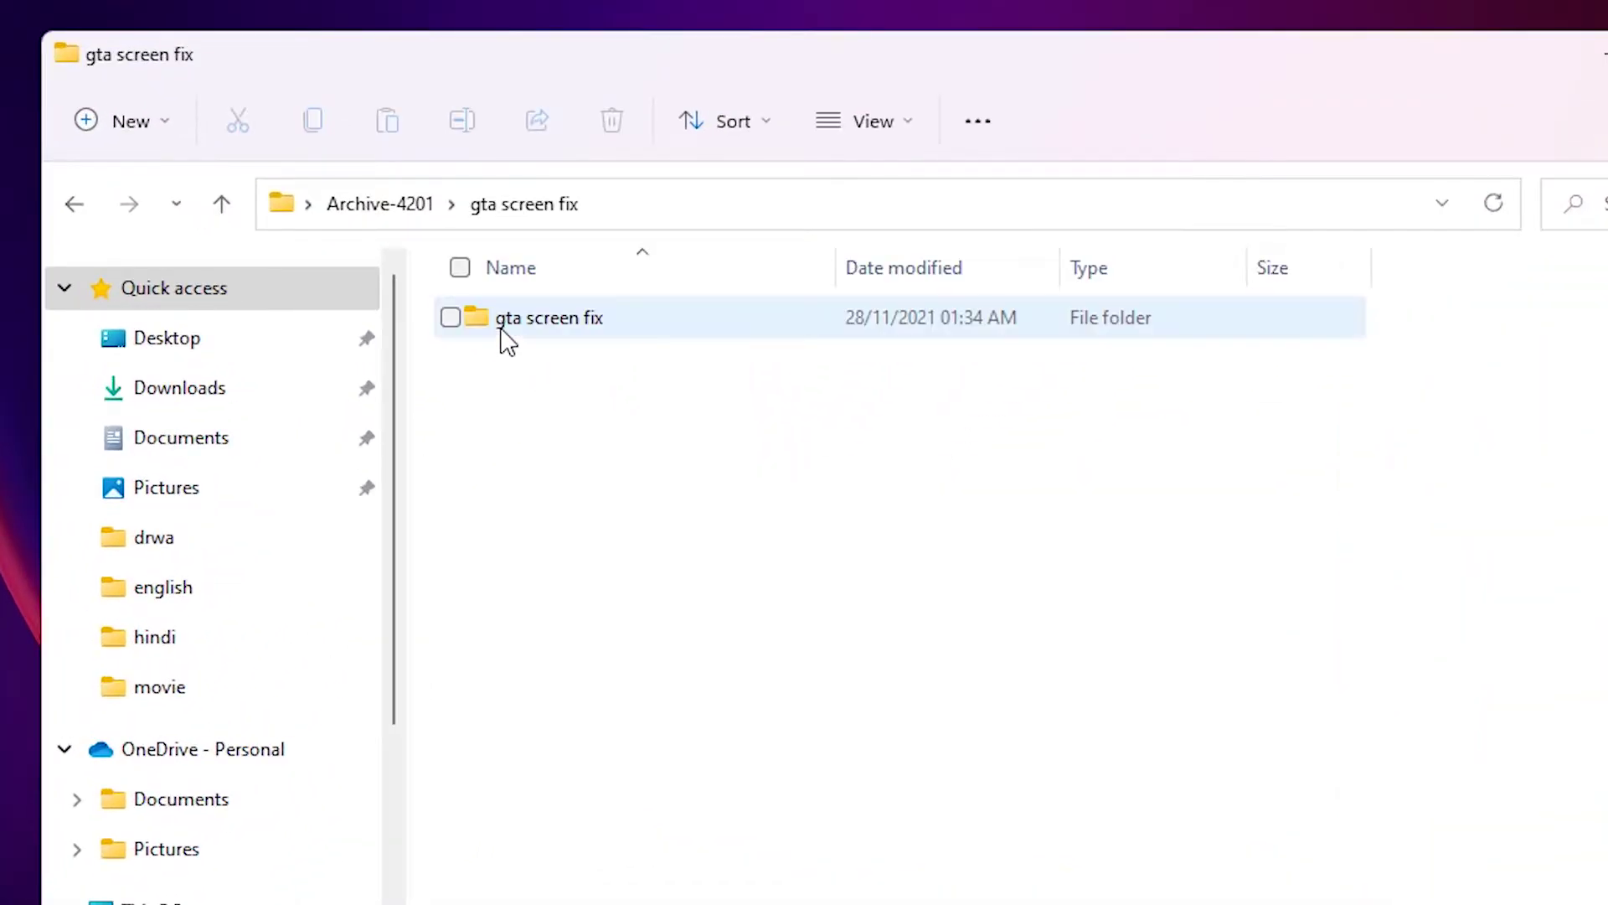
pyautogui.click(642, 337)
pyautogui.doubleClick(634, 337)
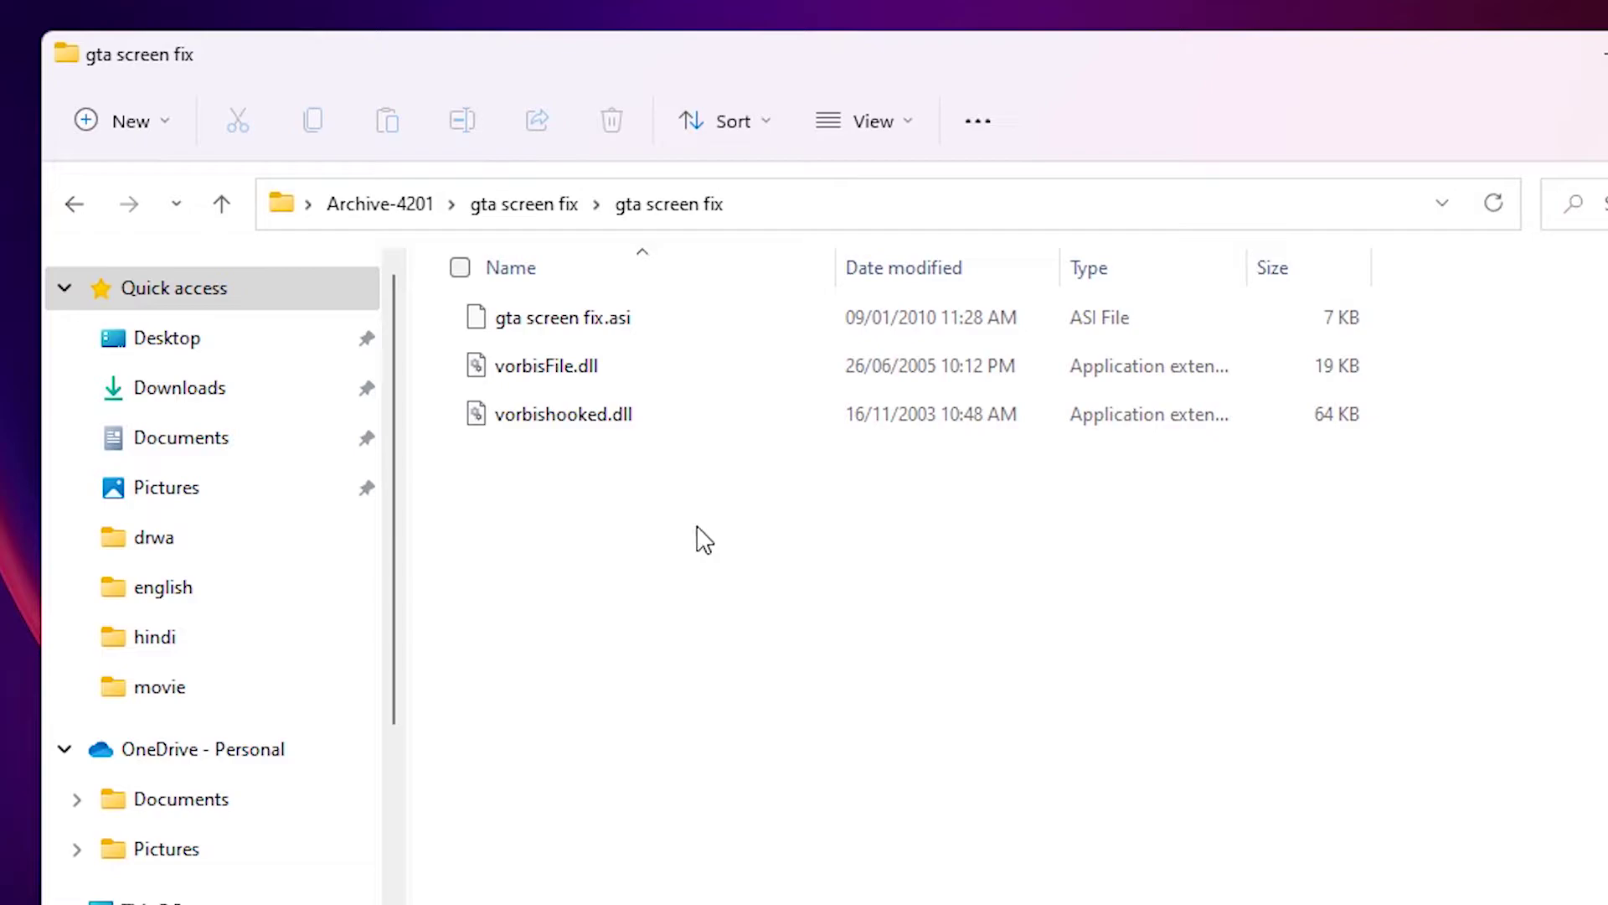
# - Copy gta screen fix.asi, vorbisFile.dll and vorbishooked.dll, then close the window
pyautogui.moveTo(940, 644); pyautogui.dragTo(524, 308)
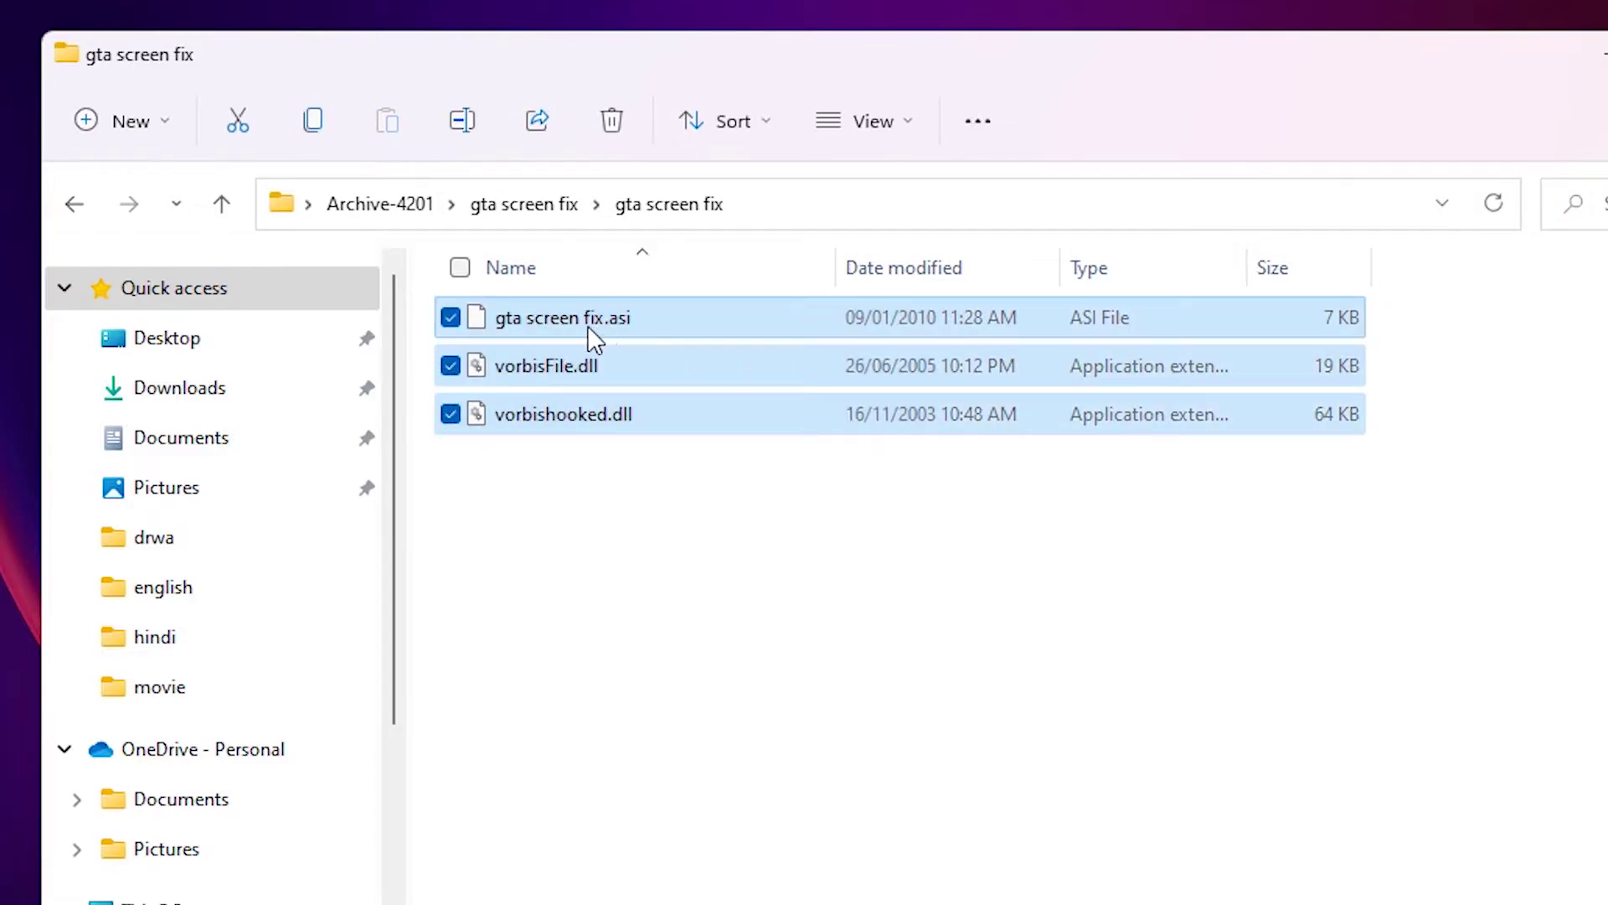
pyautogui.rightClick(582, 320)
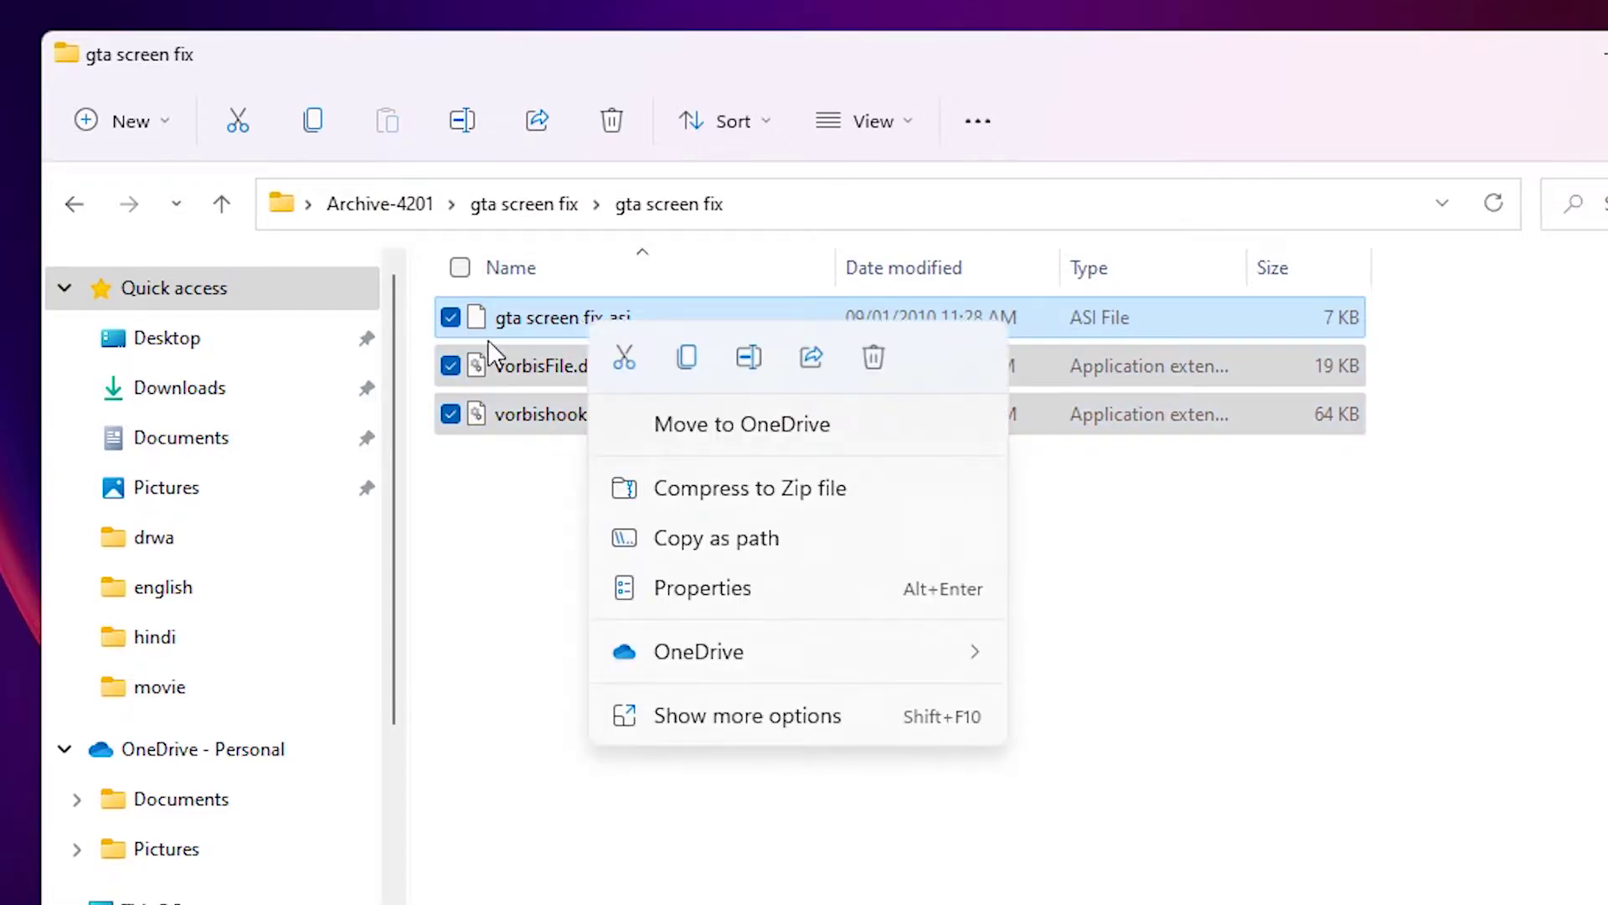
pyautogui.click(733, 715)
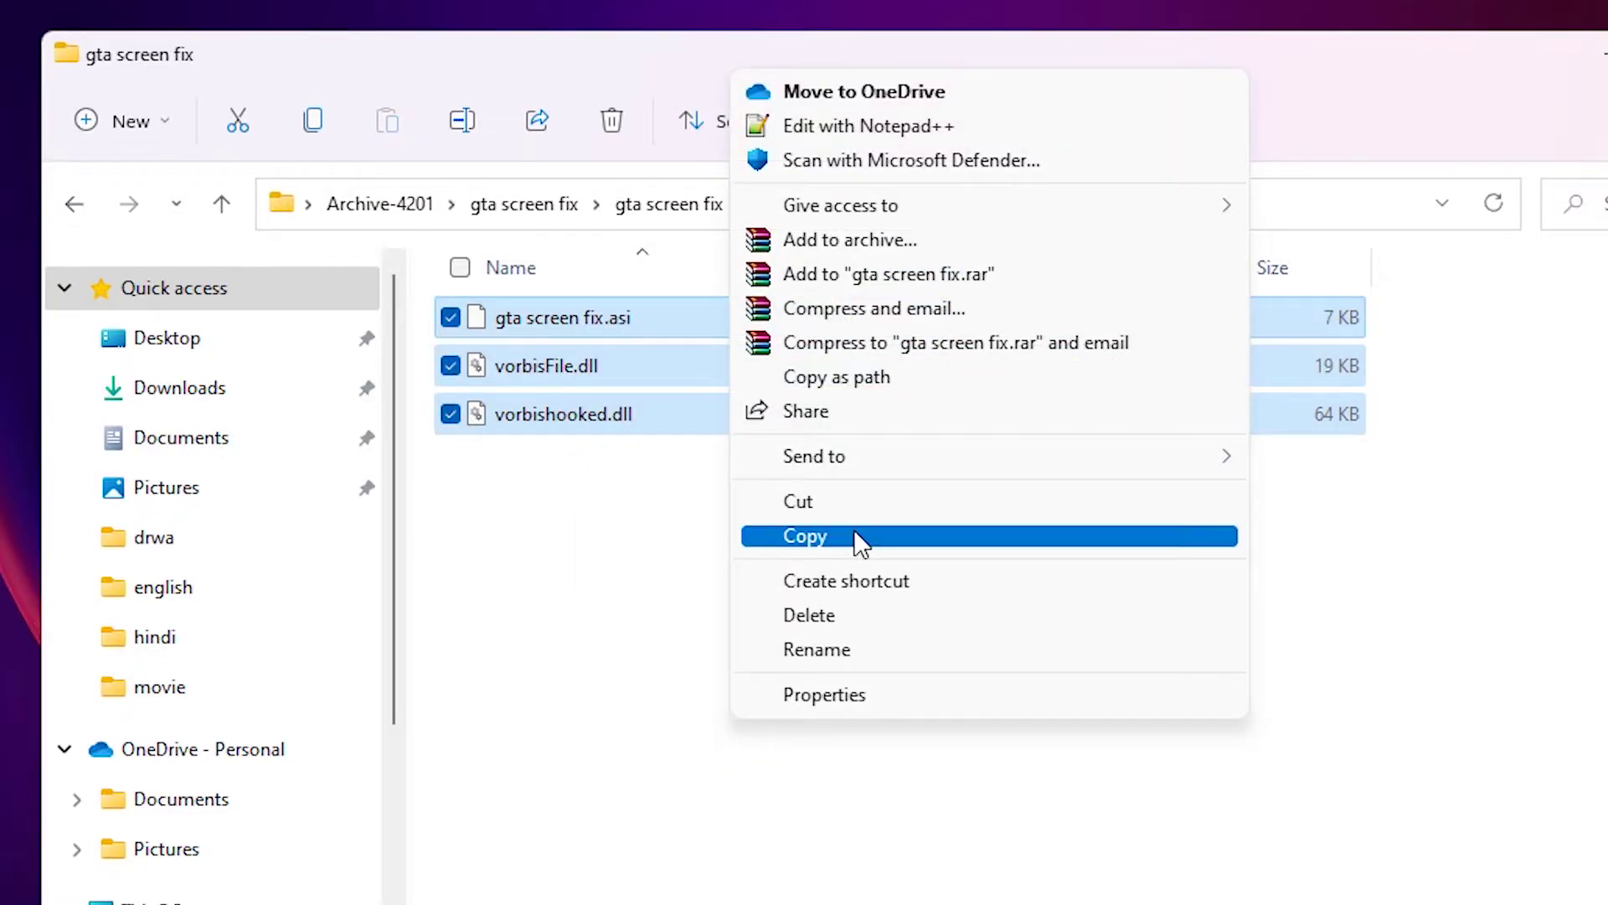
pyautogui.click(855, 536)
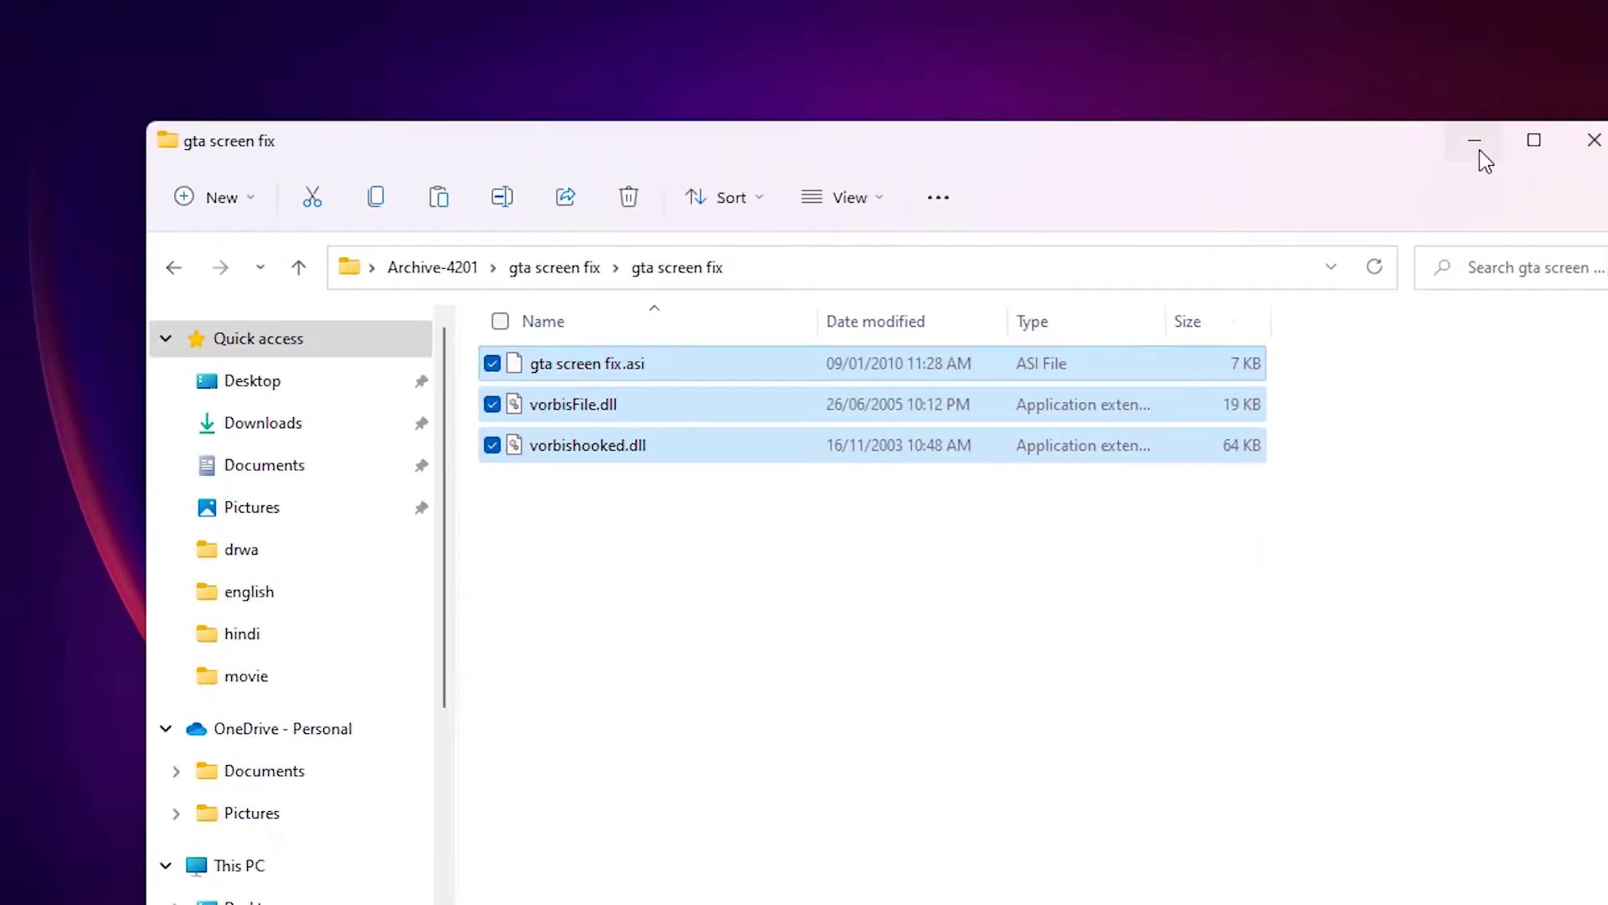
pyautogui.click(1483, 158)
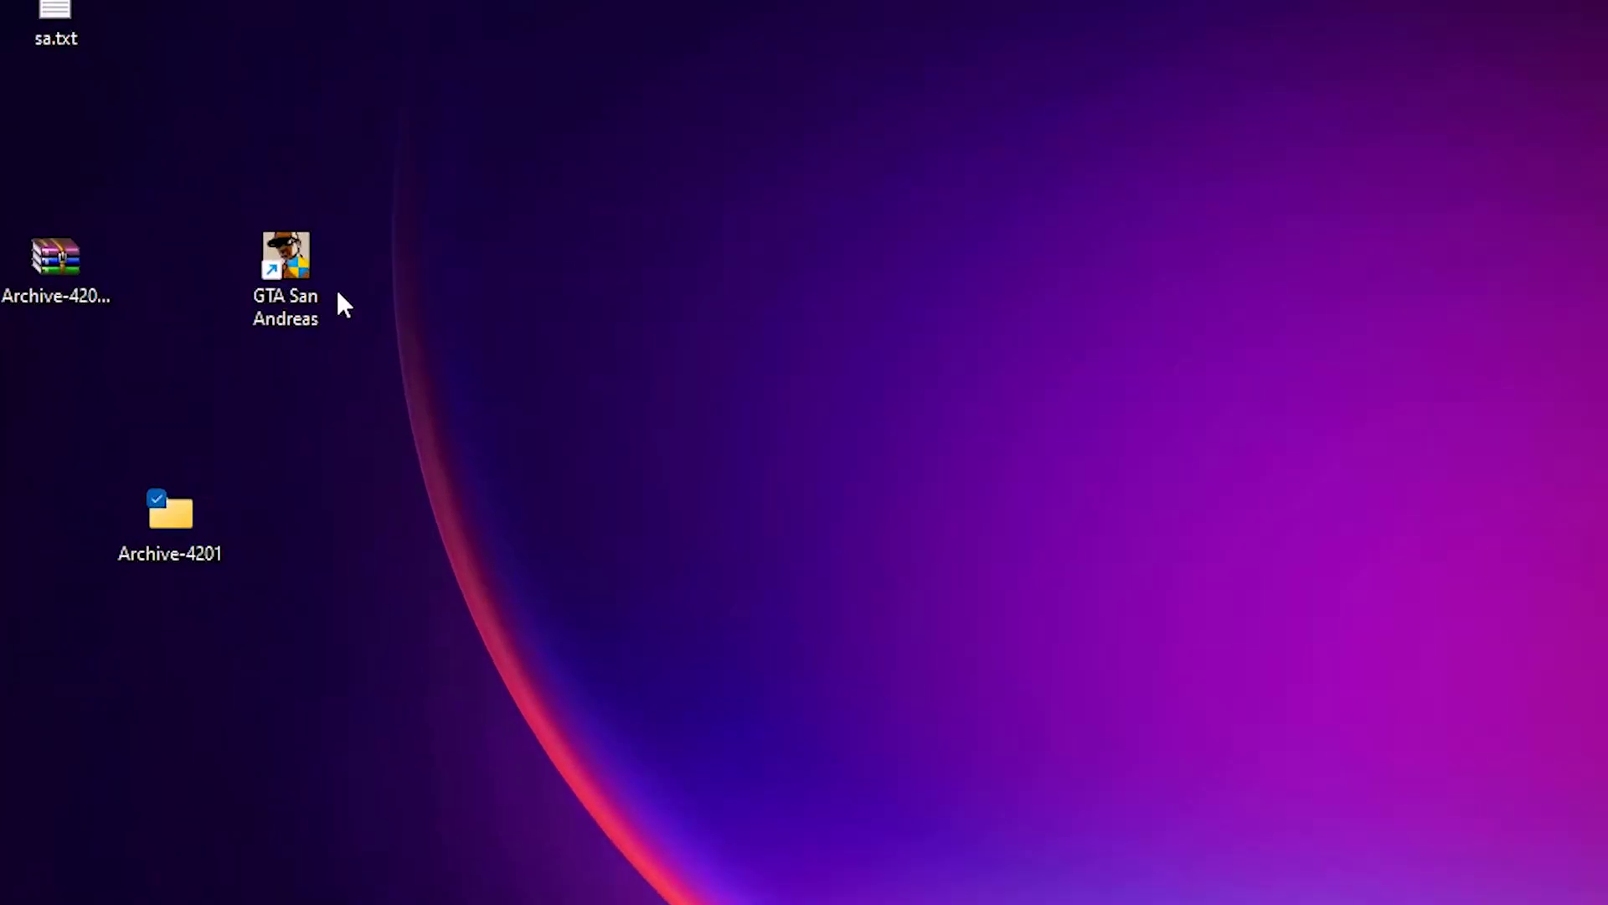
# - Open the GTA San Andreas installation folder from the shortcut's file location
pyautogui.click(287, 297)
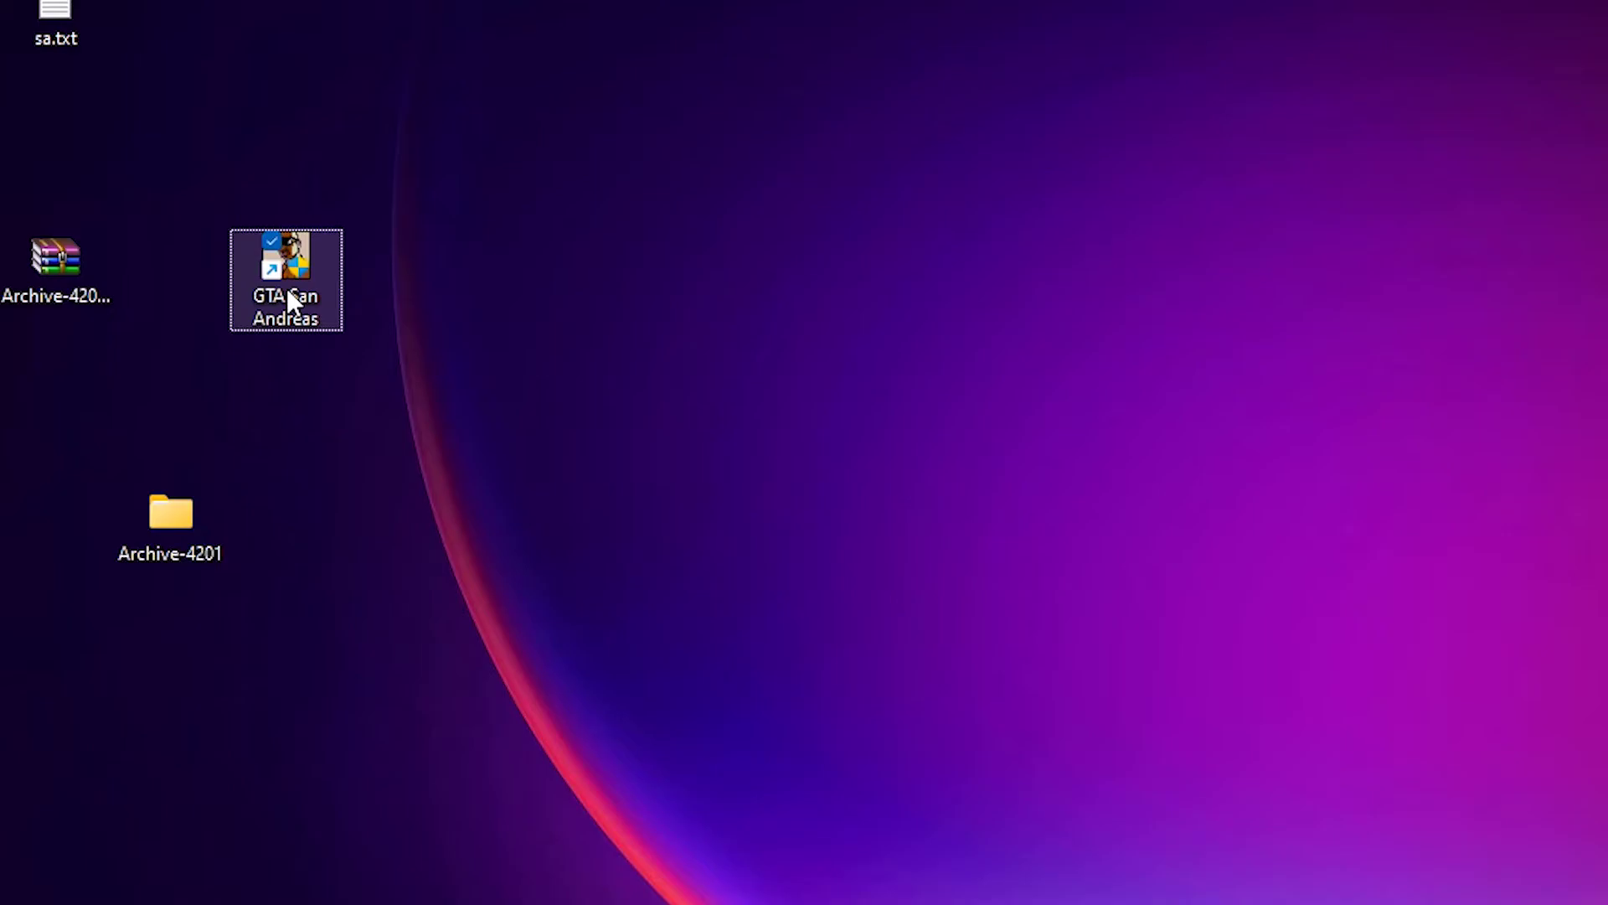
pyautogui.rightClick(286, 296)
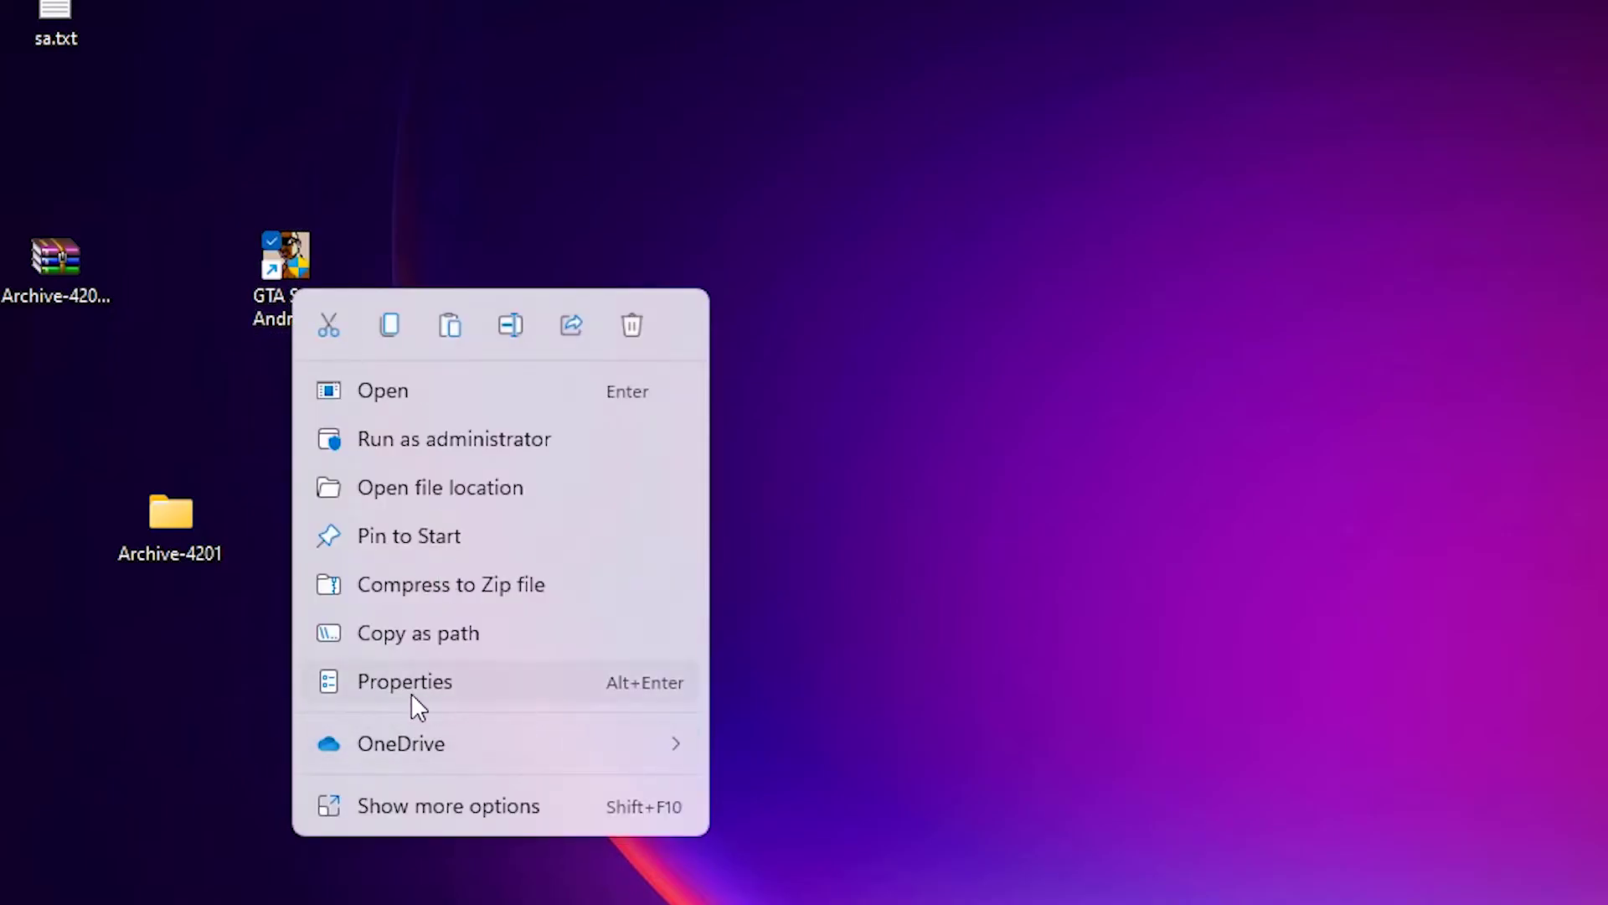
pyautogui.click(405, 808)
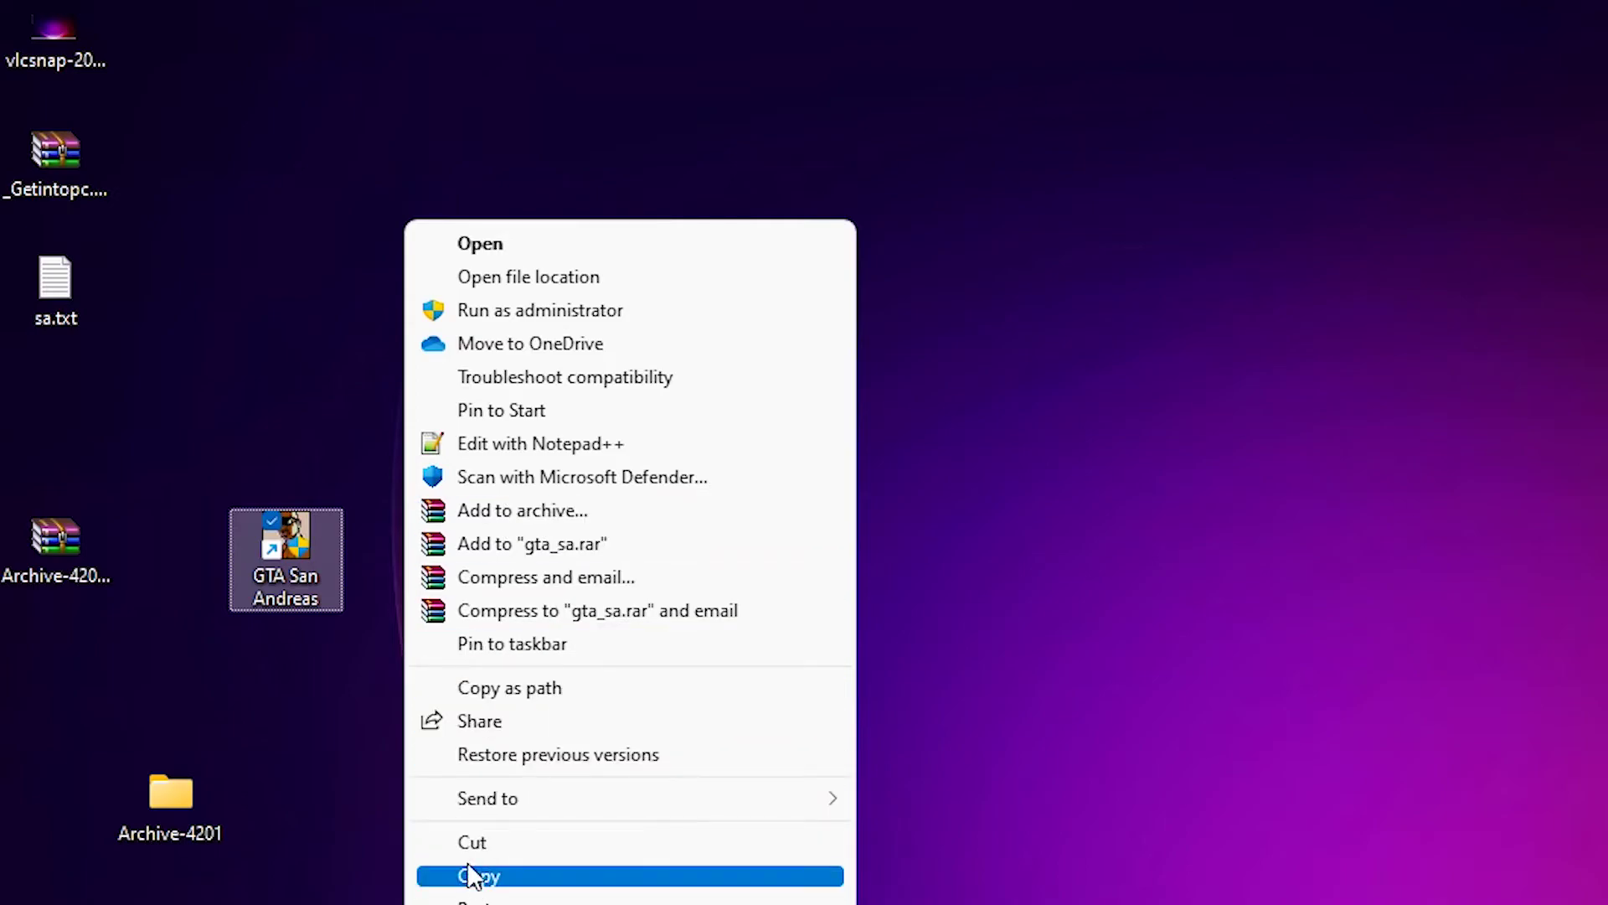
pyautogui.click(532, 289)
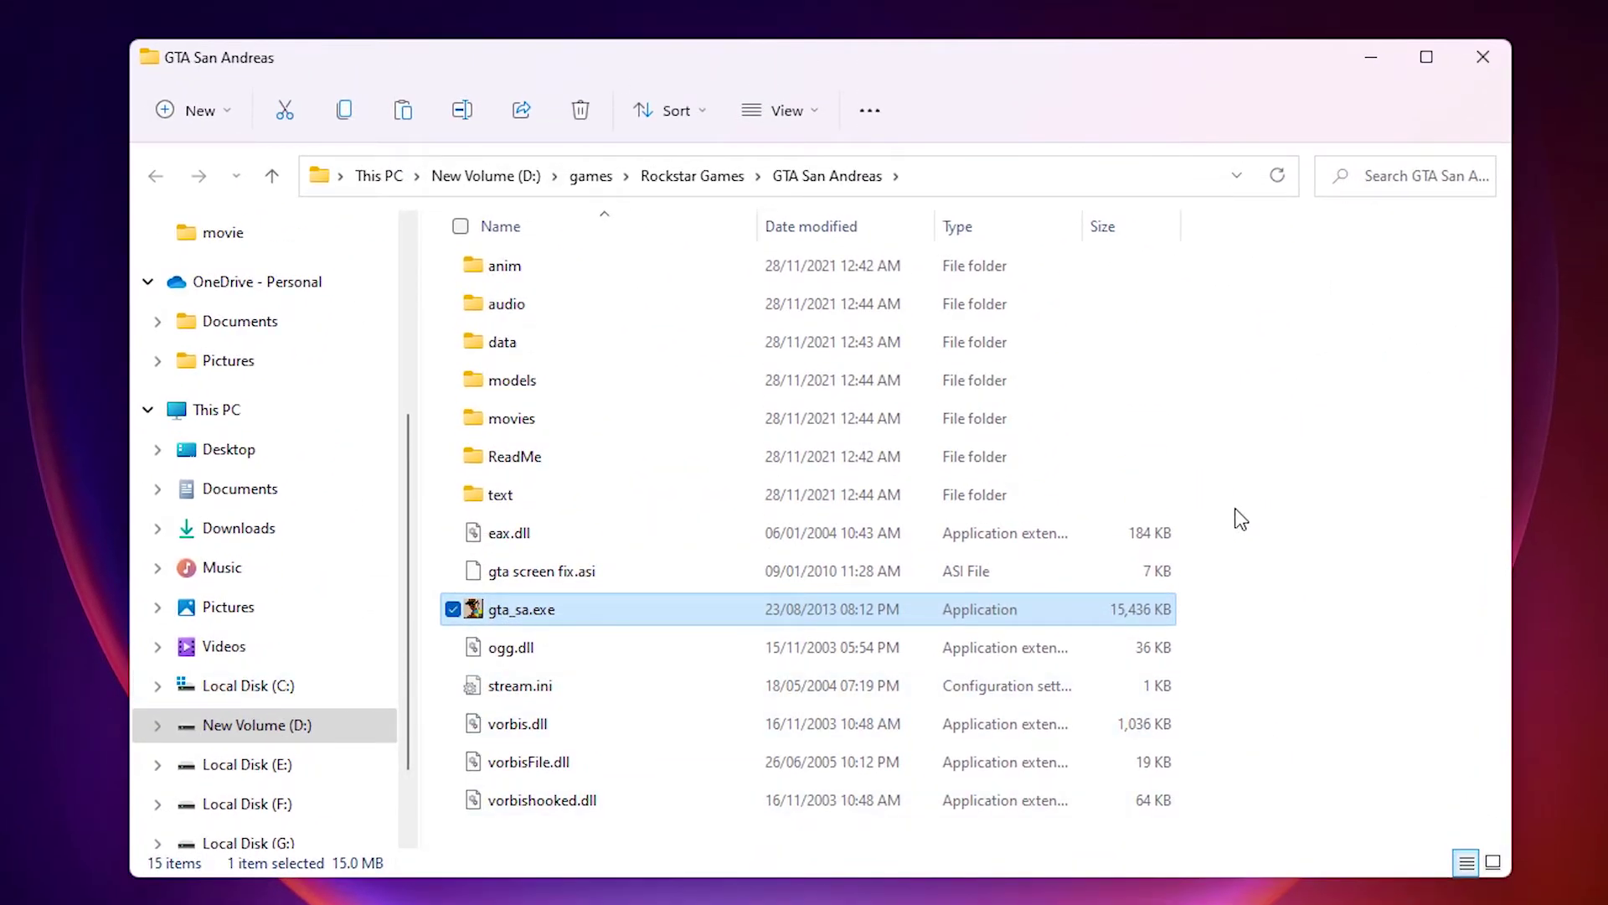
# - Paste the three fix files, replace the existing copies, and close the folder
pyautogui.click(1307, 413)
pyautogui.rightClick(1307, 414)
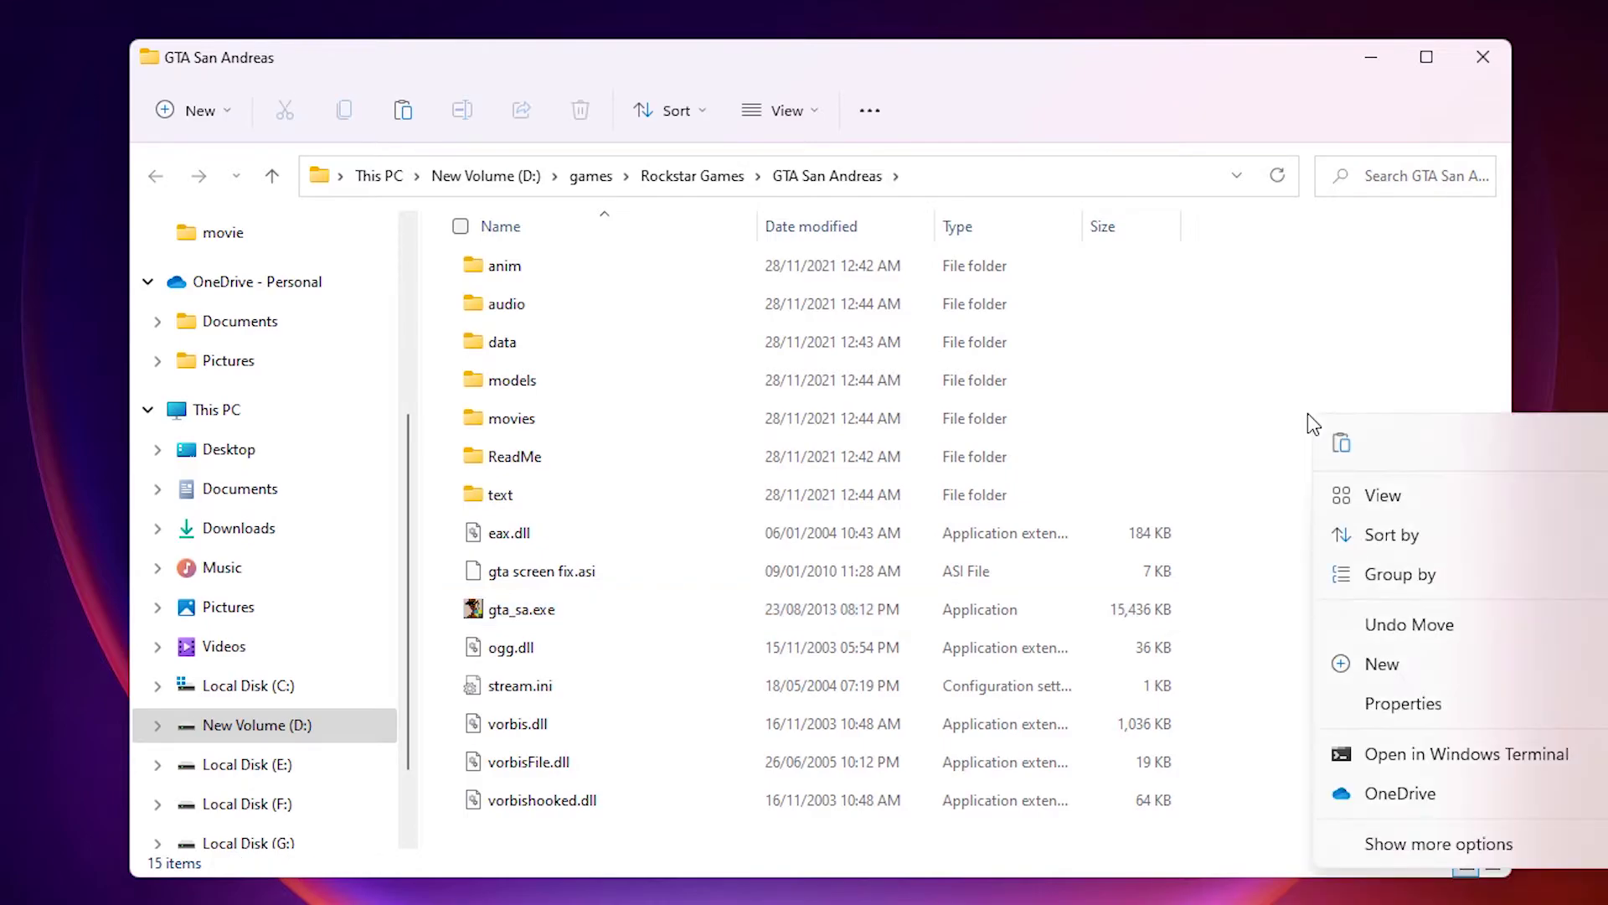
pyautogui.click(1376, 830)
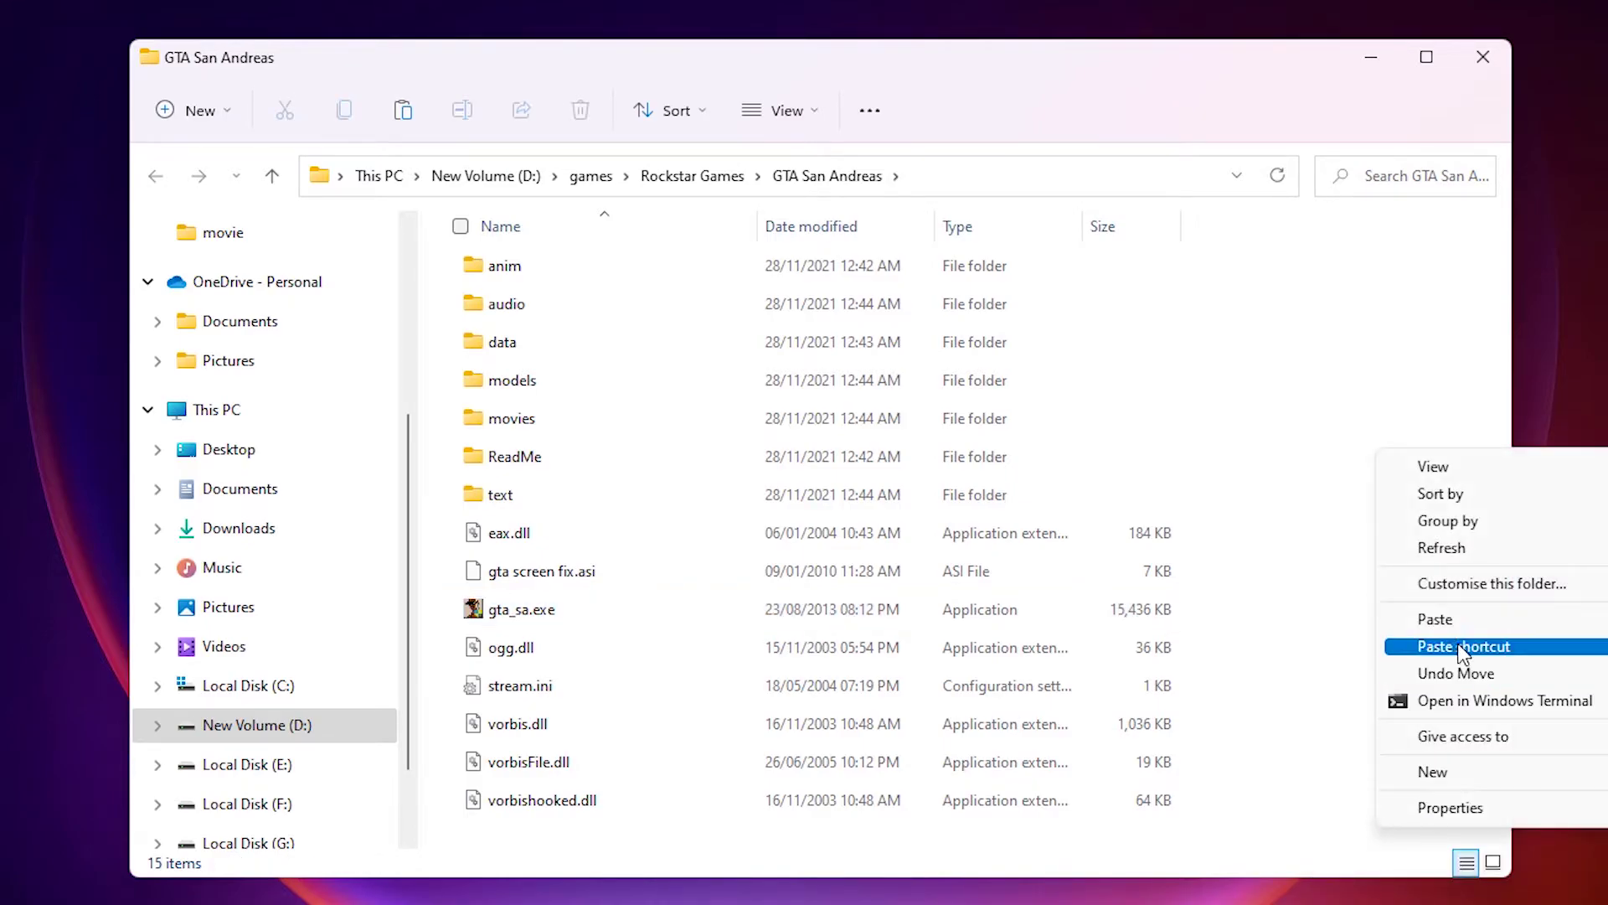
pyautogui.click(1445, 618)
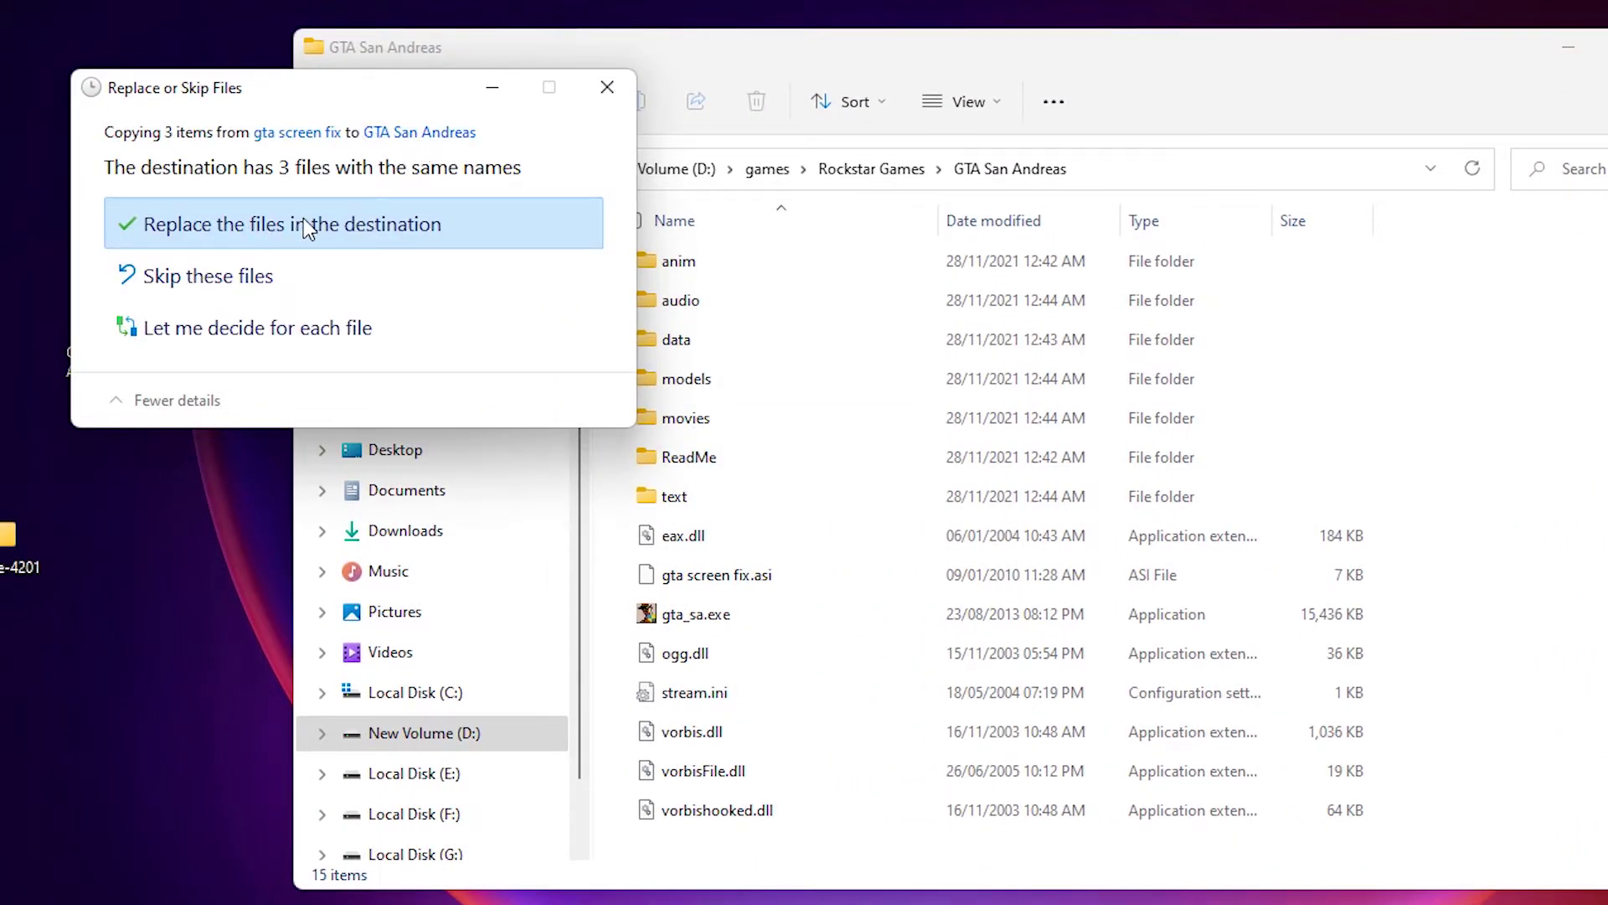
pyautogui.click(299, 224)
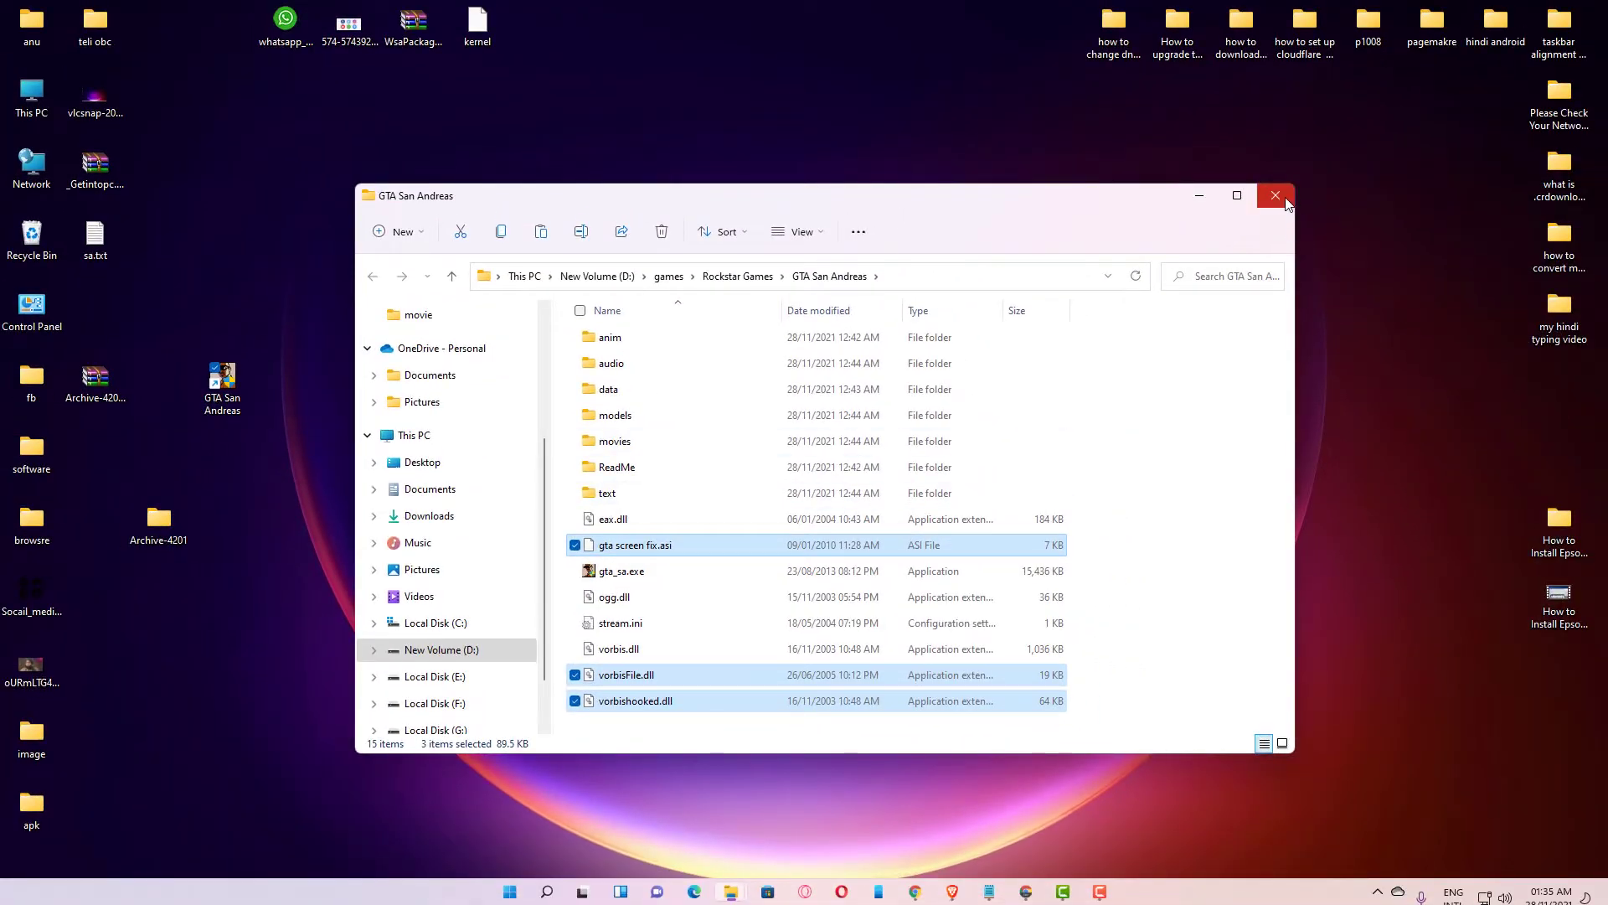
pyautogui.click(1276, 195)
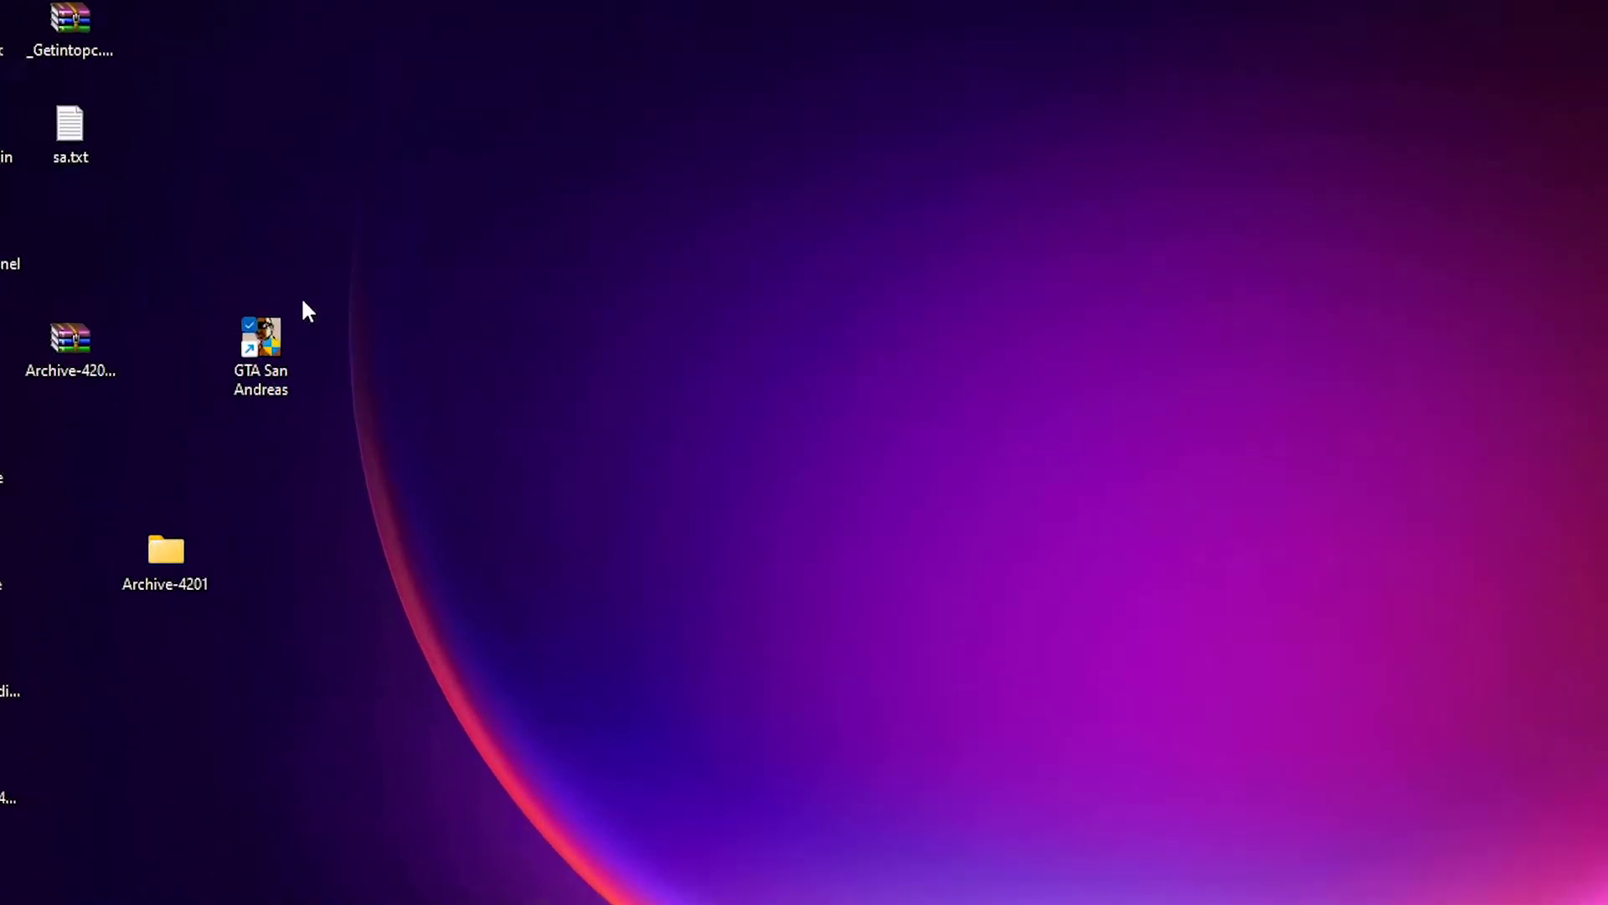
# - Launch GTA San Andreas from the desktop shortcut and go to Options > Display Setup
pyautogui.click(285, 369)
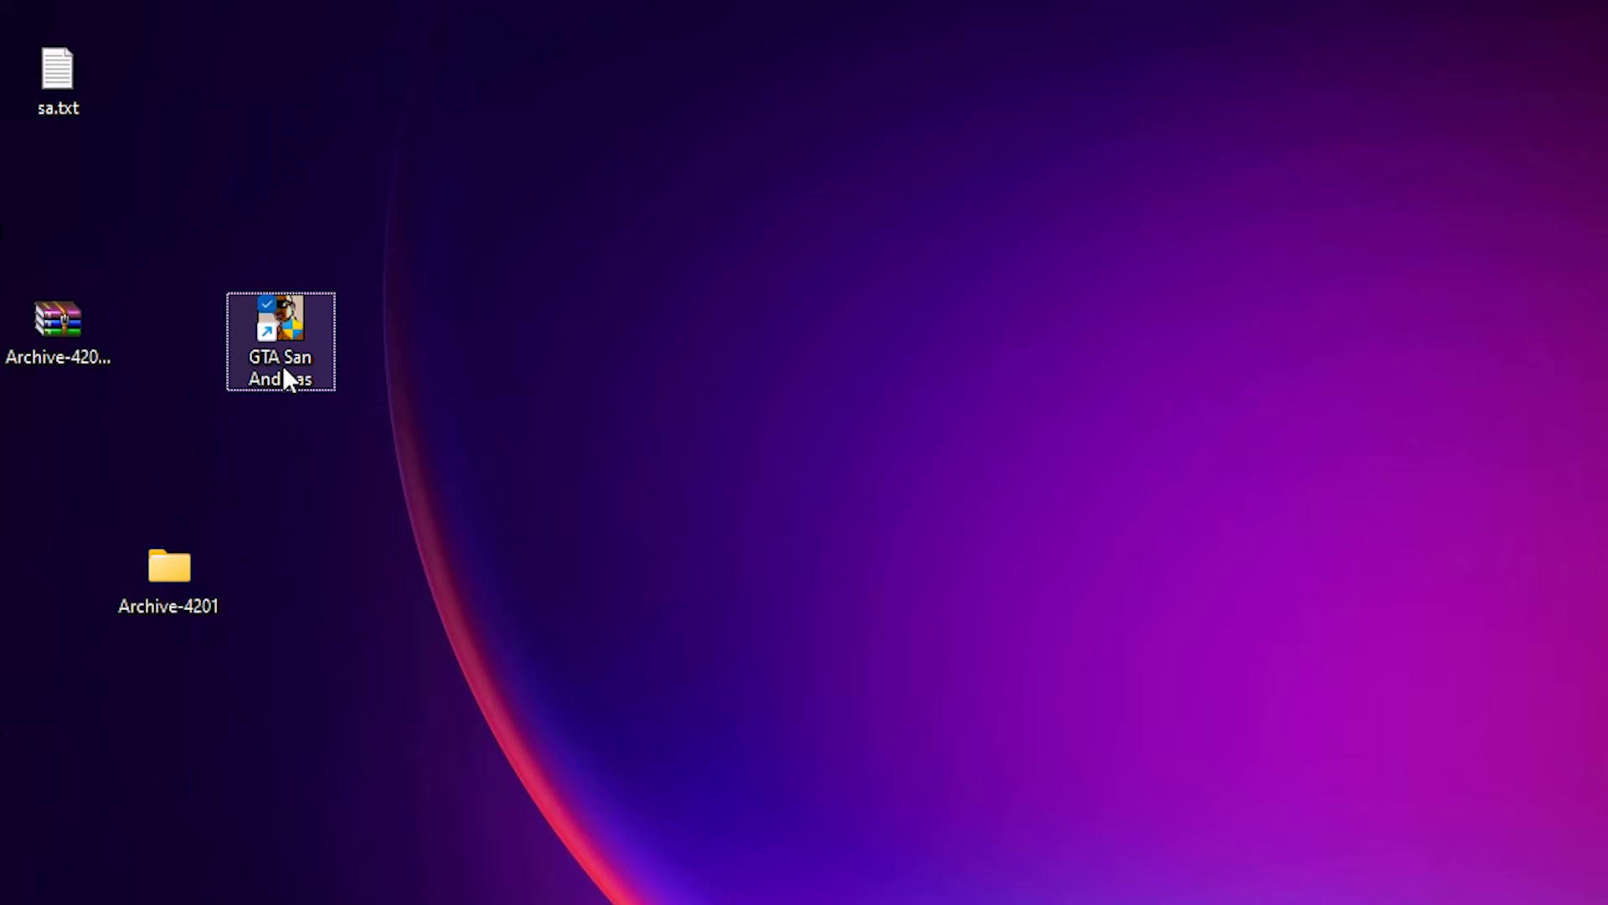
pyautogui.doubleClick(285, 370)
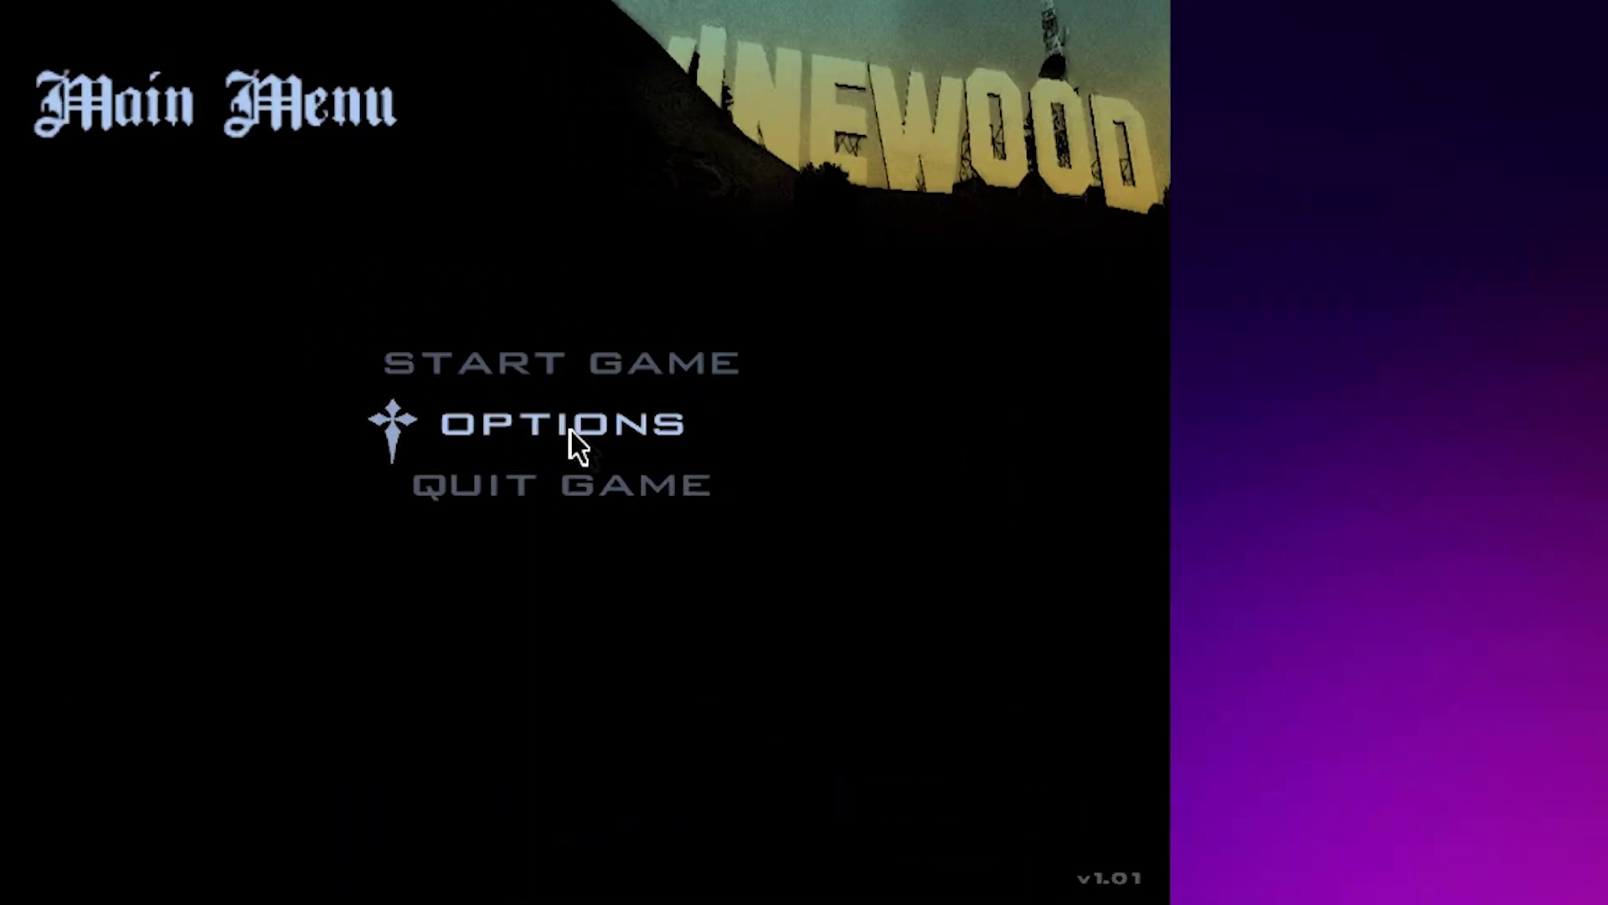
pyautogui.click(491, 435)
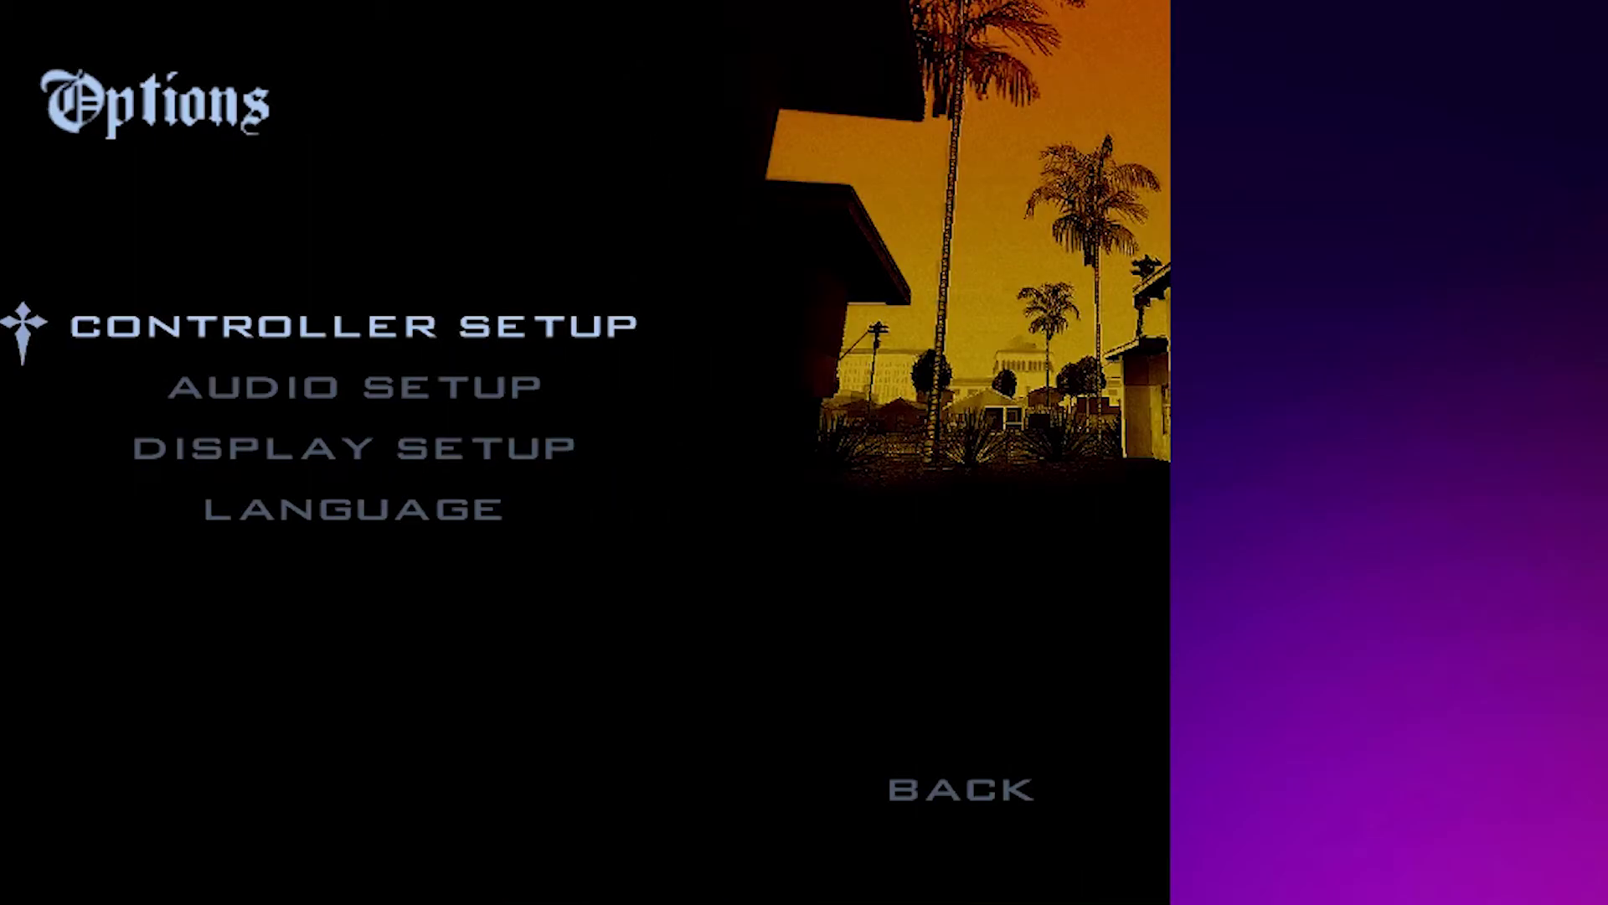
pyautogui.click(398, 467)
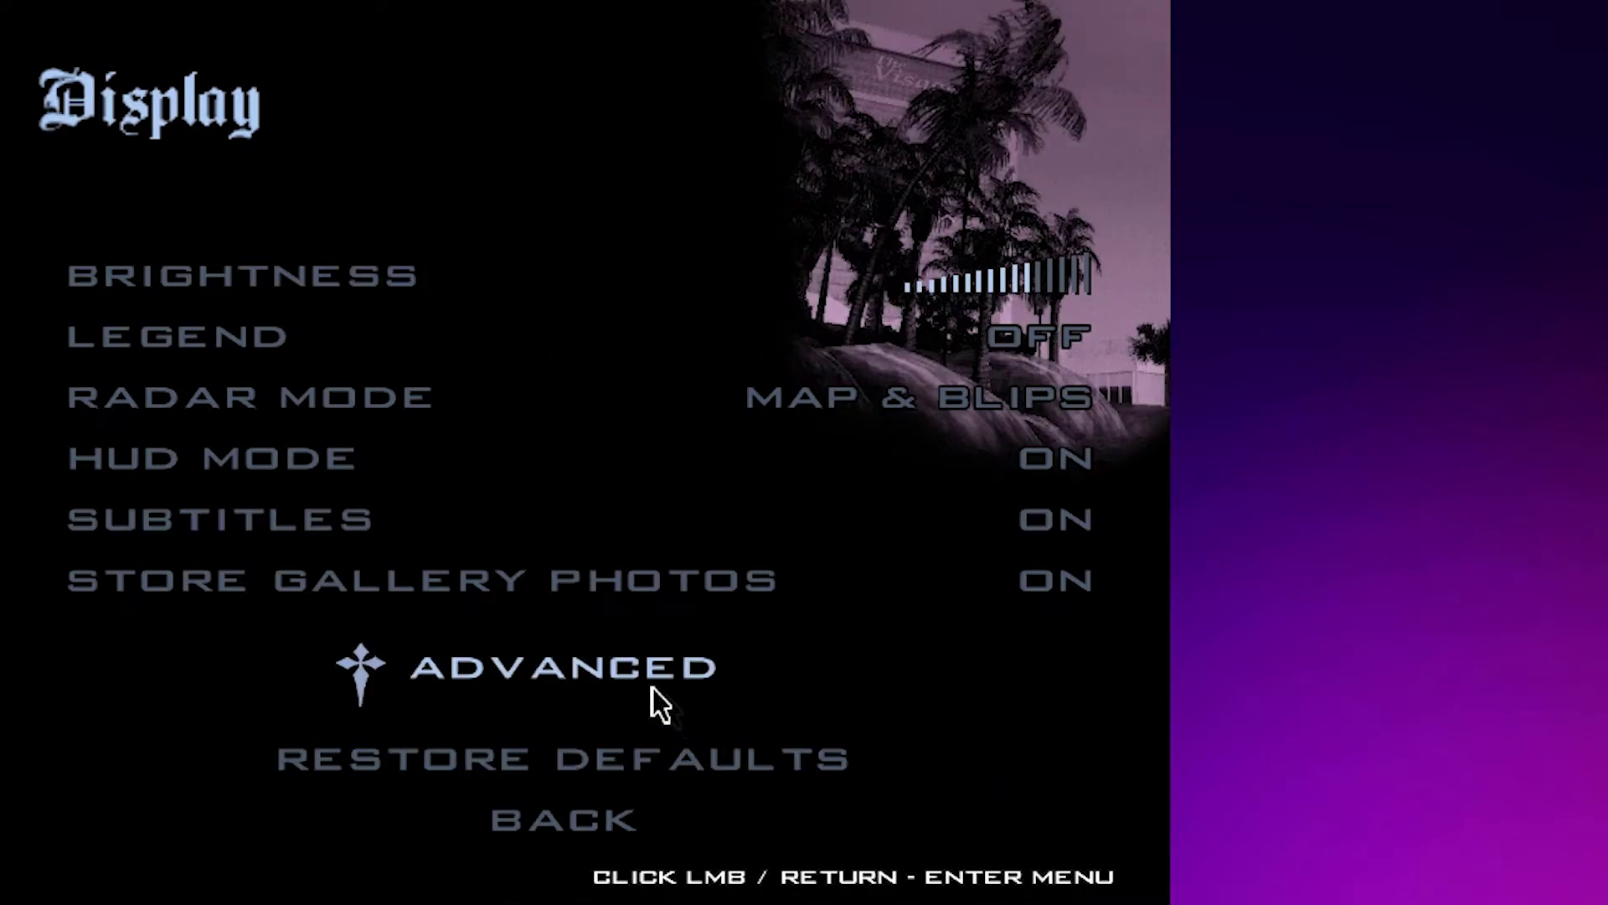
# - In Advanced display settings, step the resolution up from 800x600 to 1600x900
pyautogui.click(621, 679)
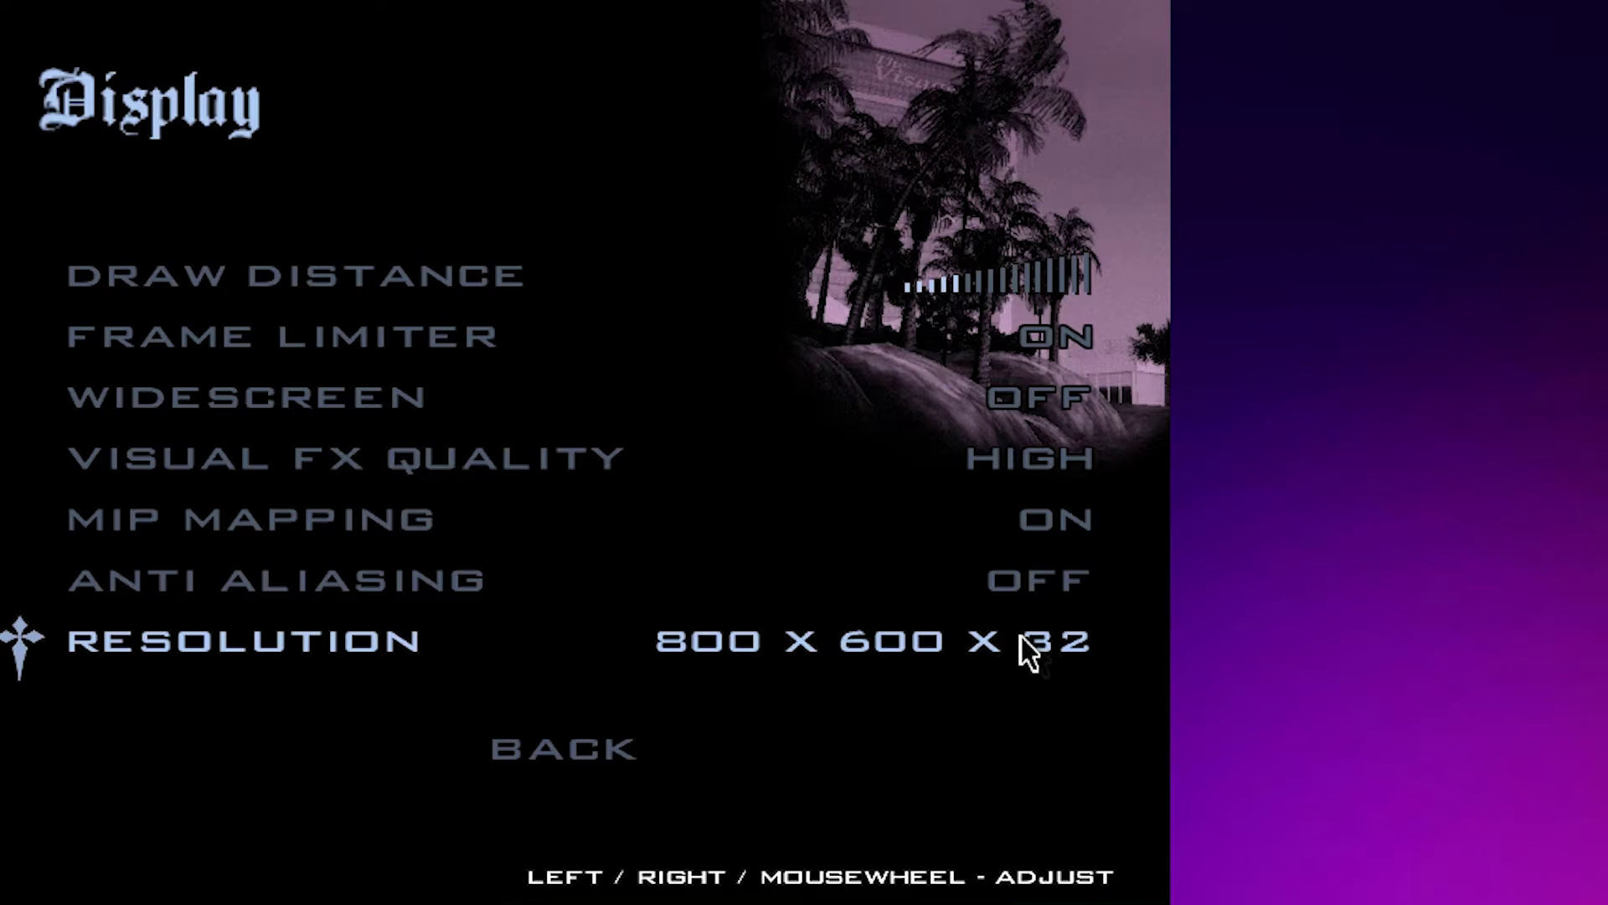
pyautogui.press('Right')
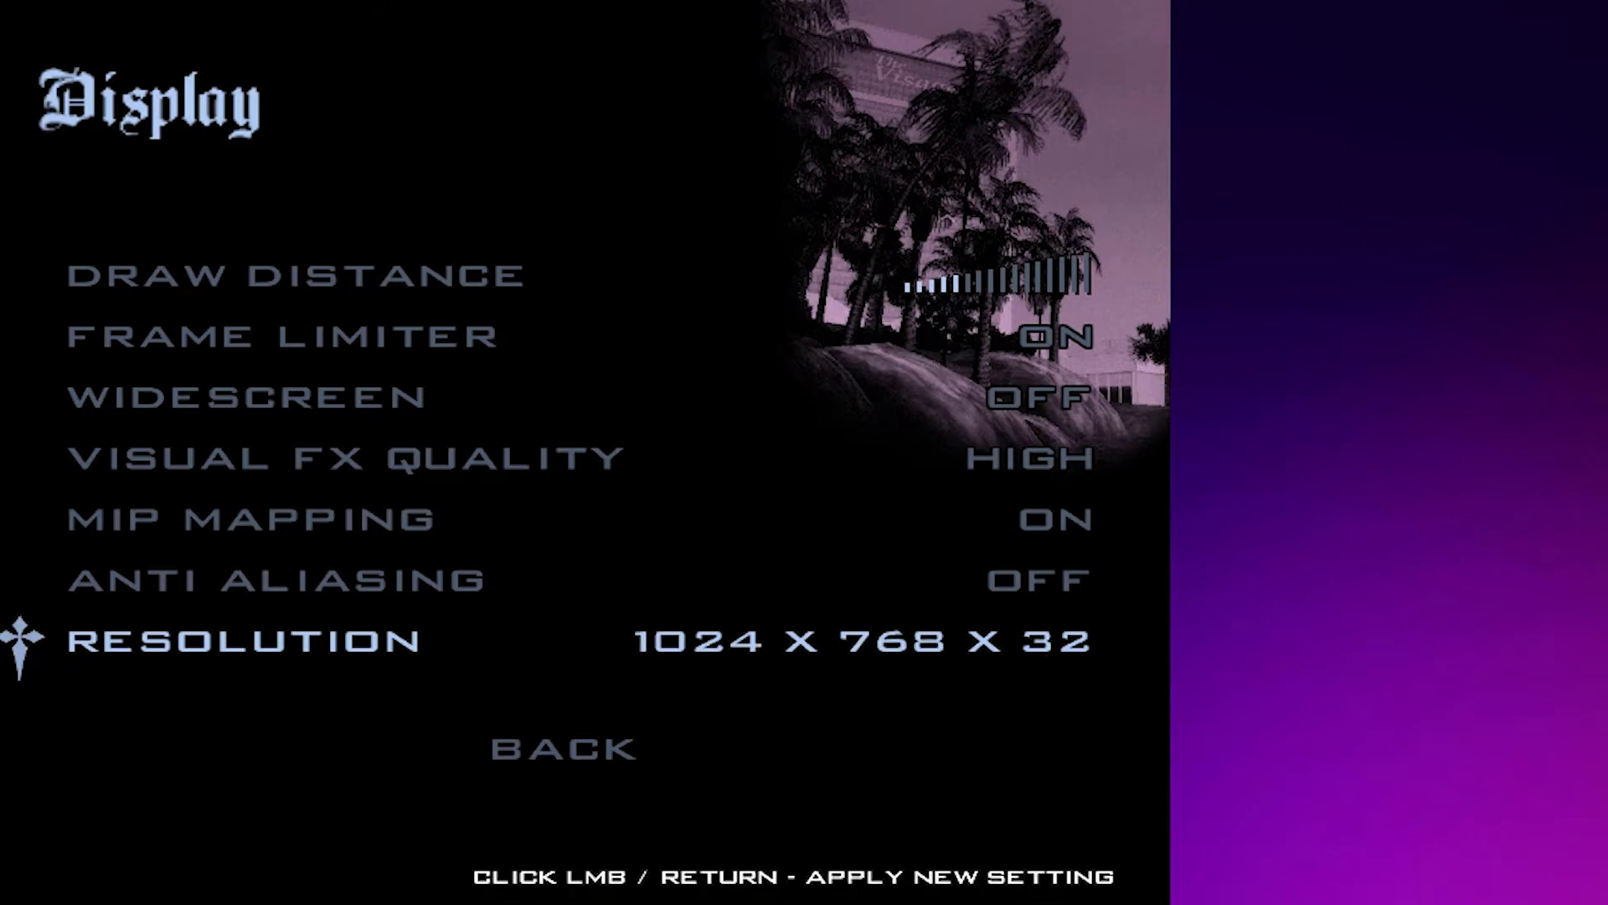
pyautogui.press('Right')
pyautogui.press('Right')
pyautogui.press('Right')
pyautogui.press('Right')
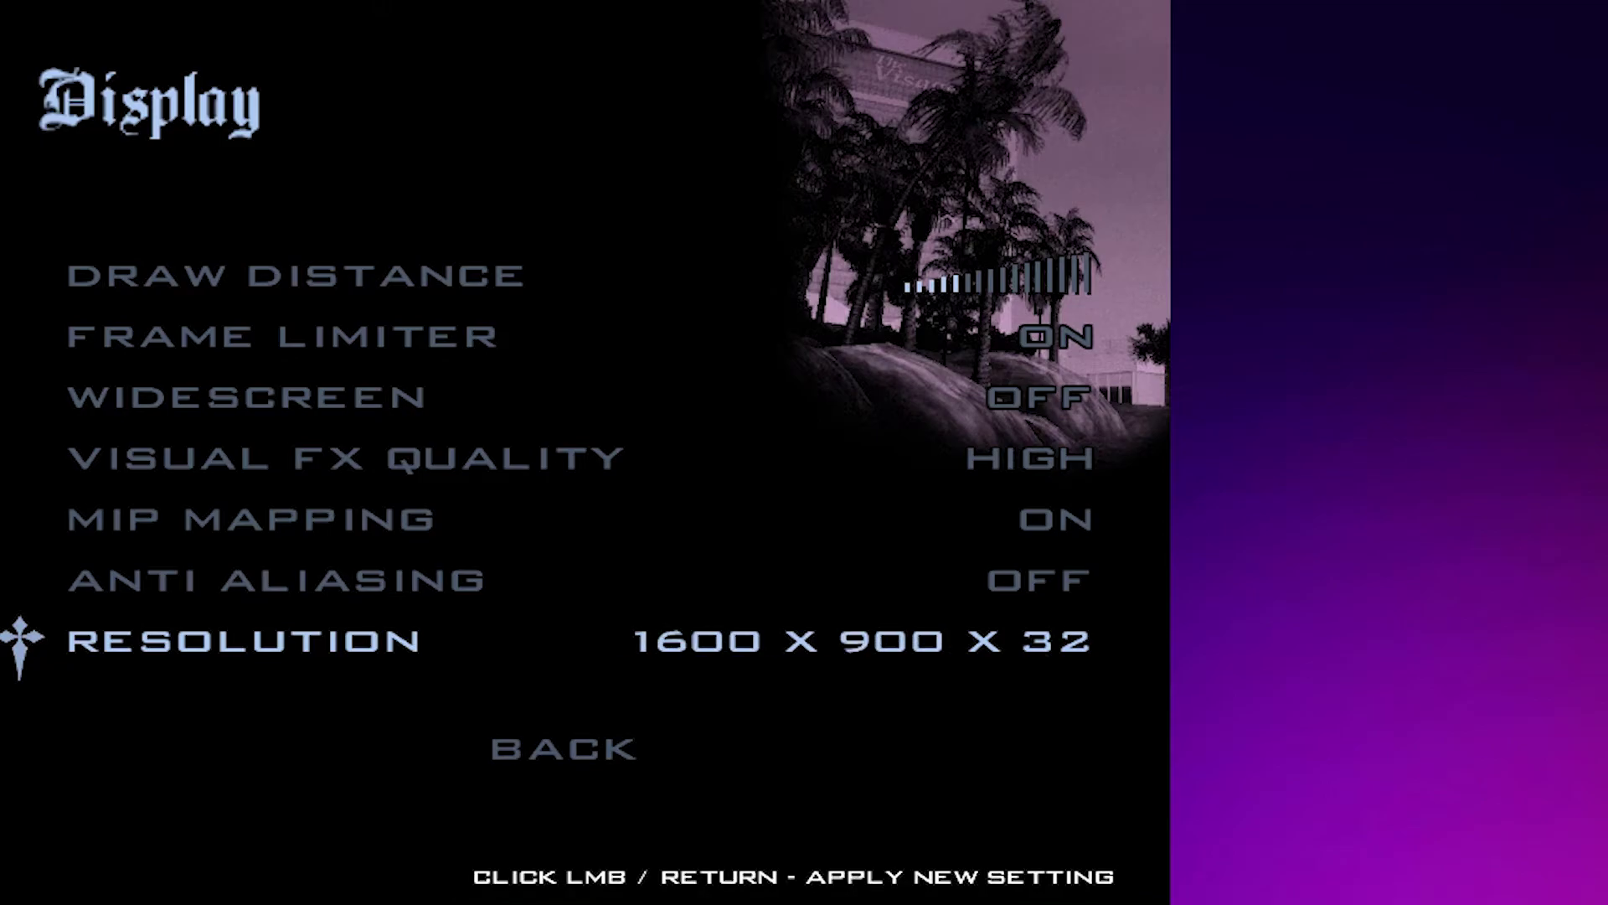
pyautogui.press('Right')
pyautogui.press('Right')
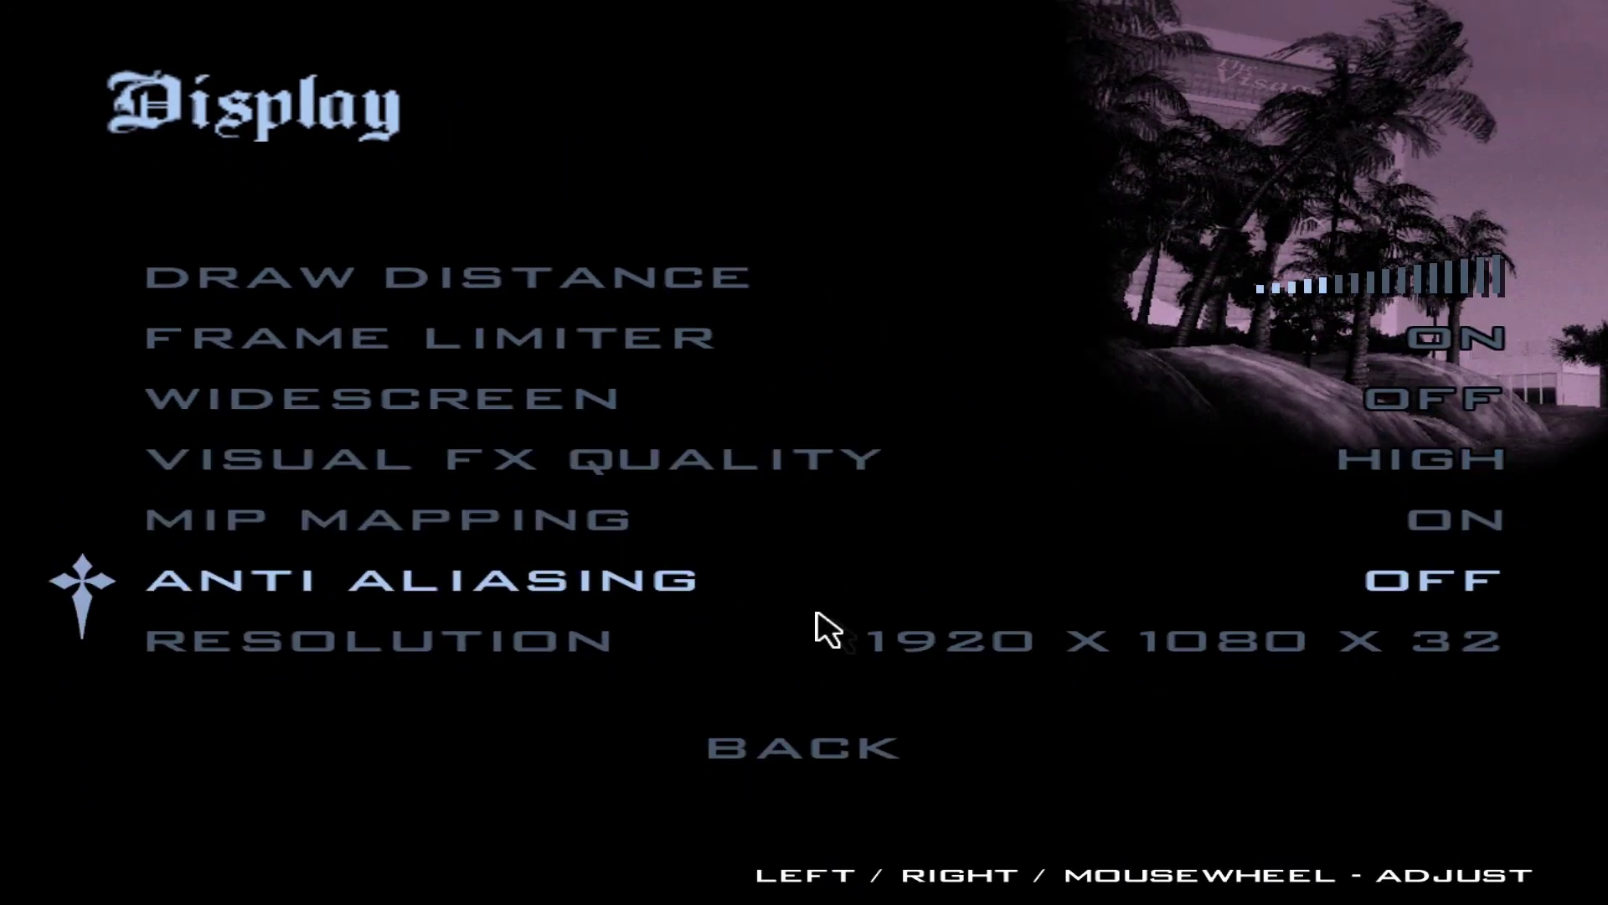
# - Back out three screens to the Main Menu and open the Start Game choices
pyautogui.click(801, 752)
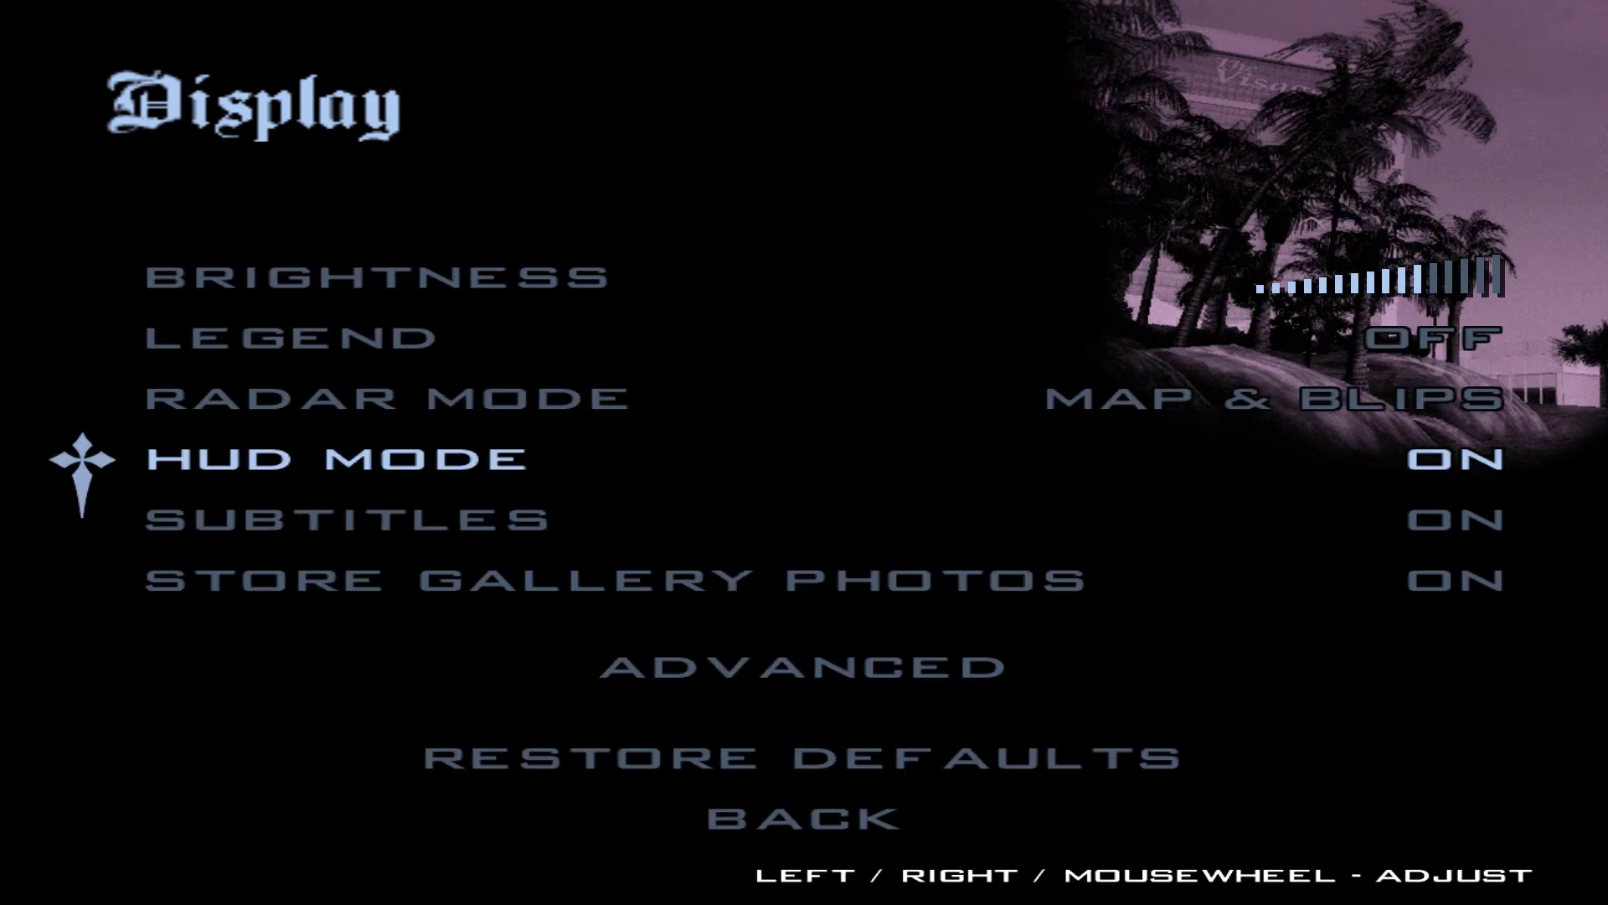
pyautogui.click(780, 823)
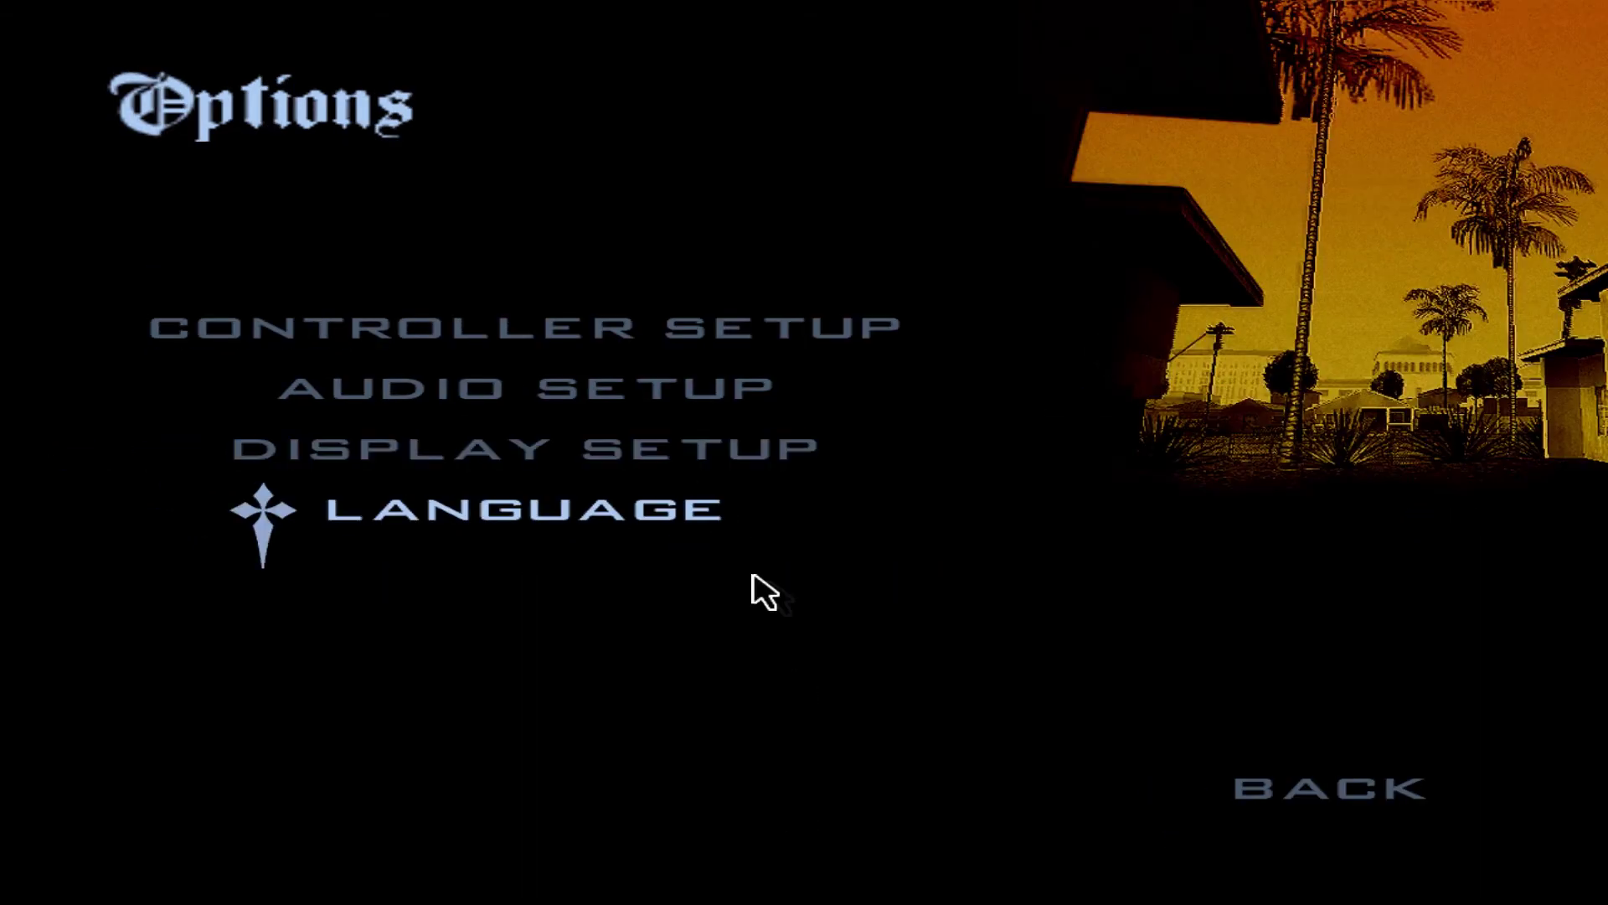
pyautogui.click(1206, 805)
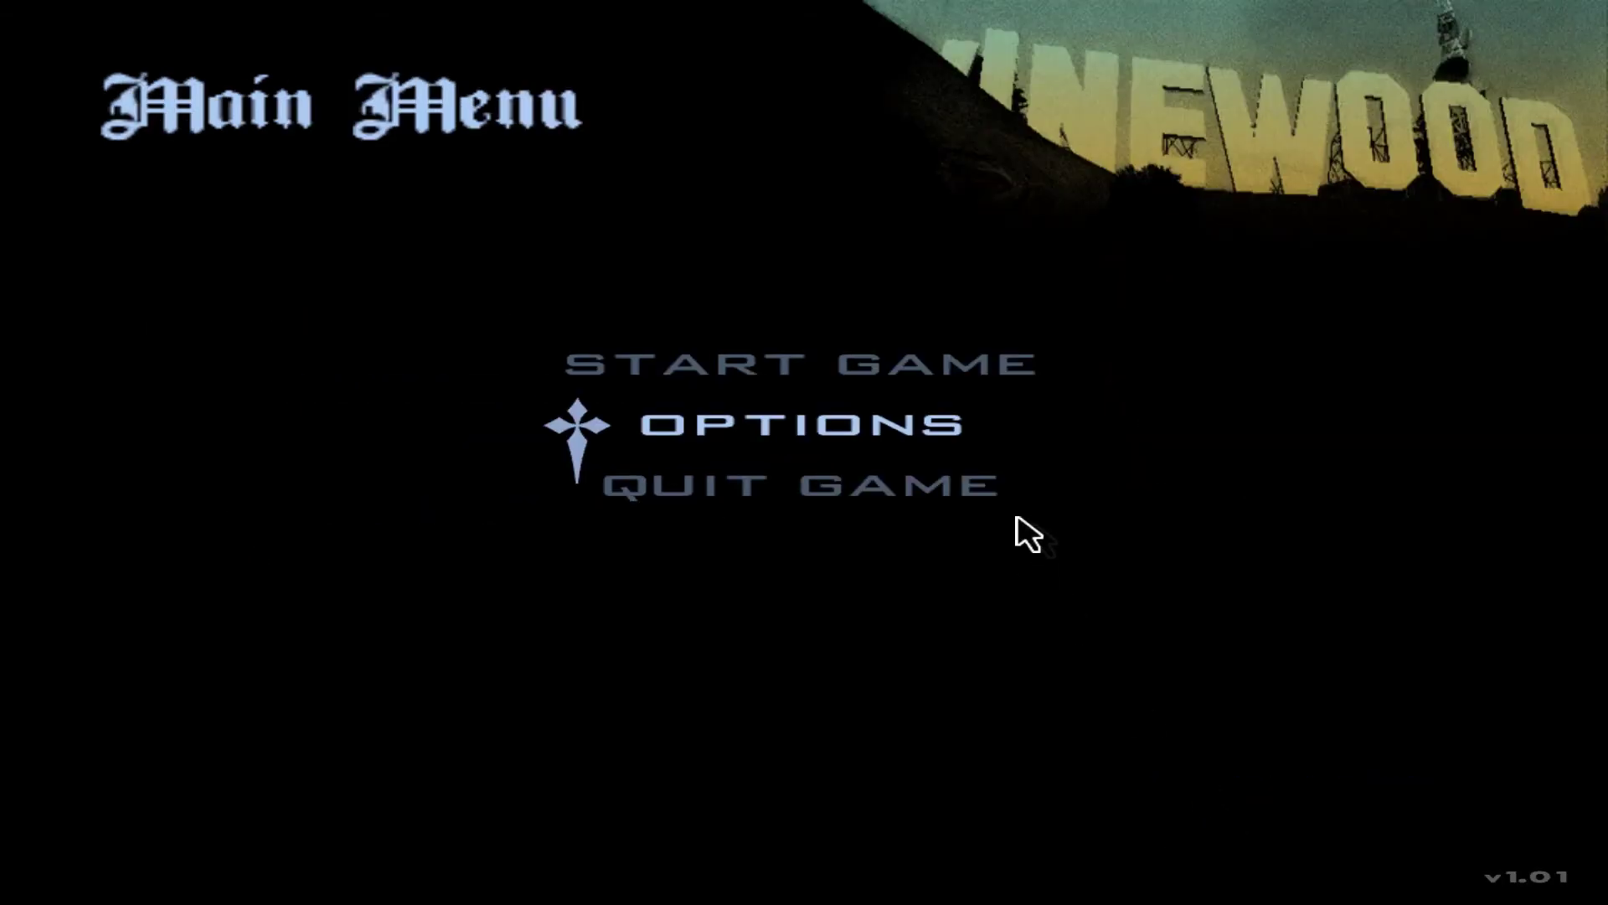
pyautogui.press('Up')
pyautogui.press('Return')
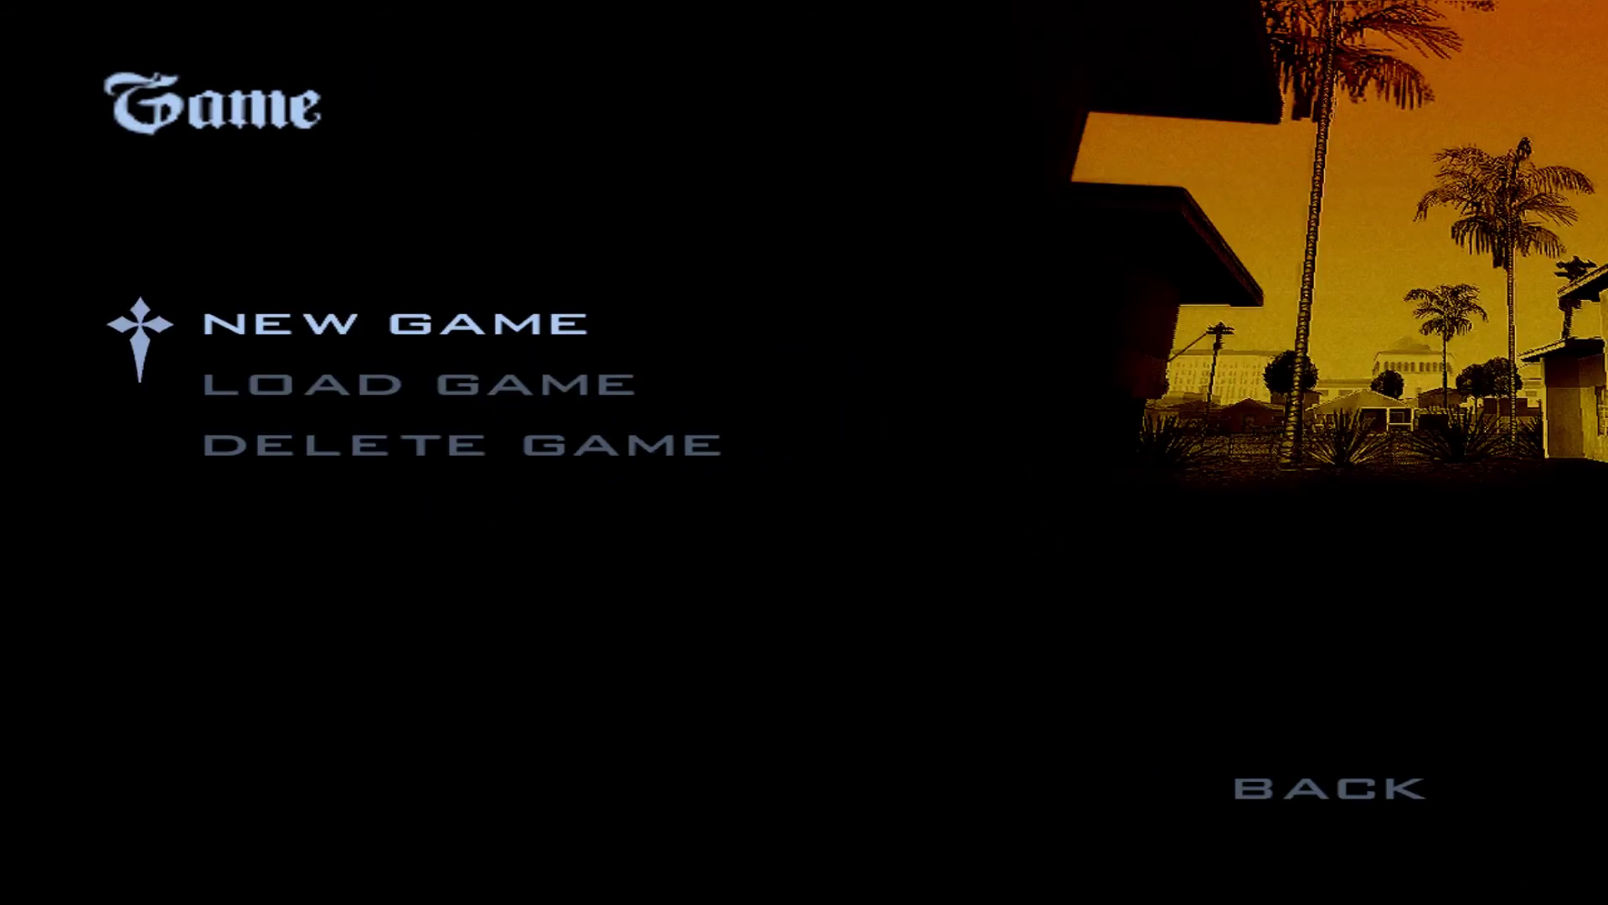